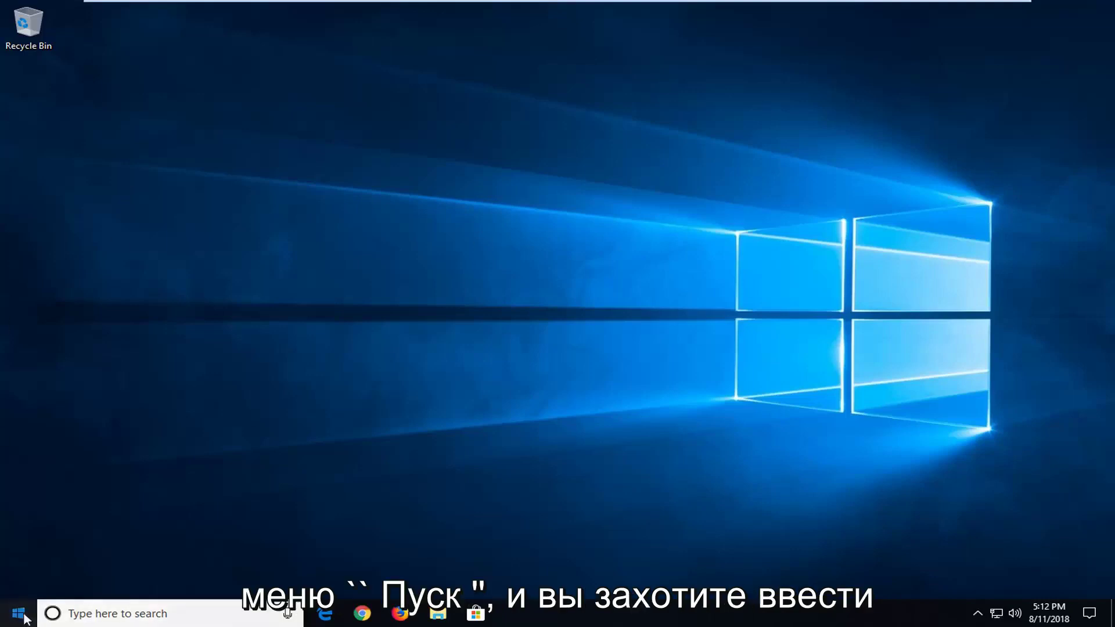
Search for services and open the Services desktop app
{"action": "left_click", "coordinate": [22, 618]}
{"action": "type", "text": "s"}
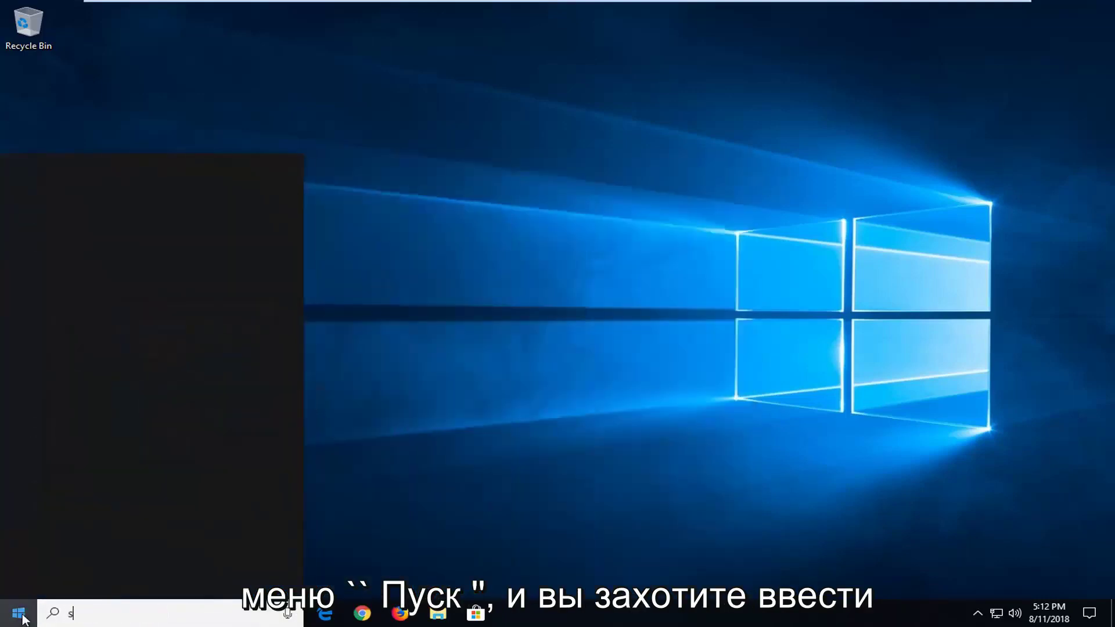
{"action": "type", "text": "ervices"}
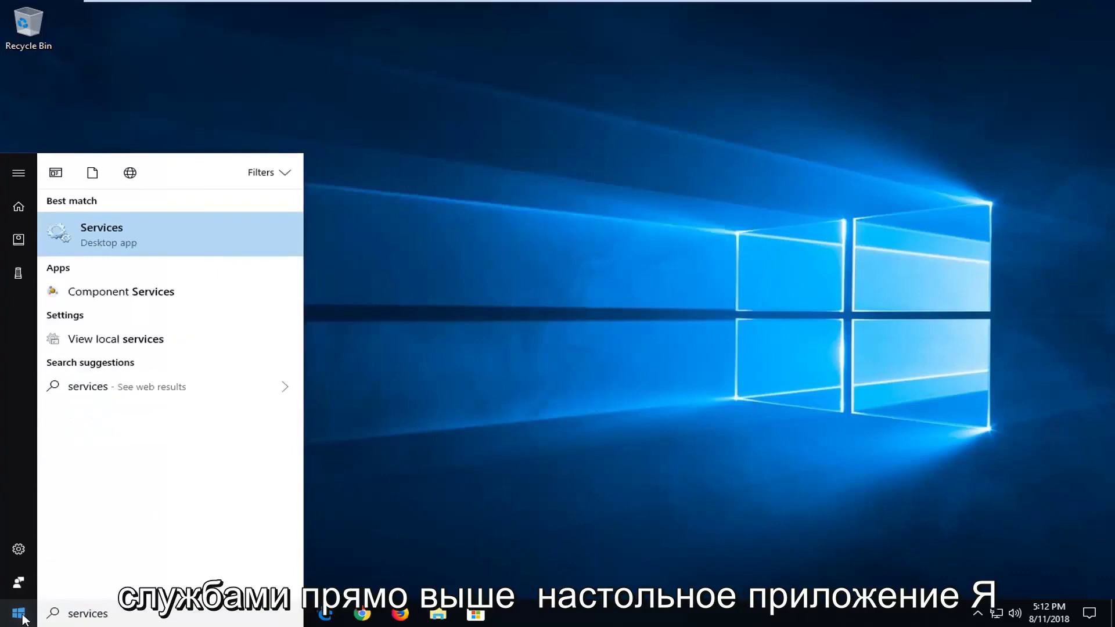
{"action": "left_click", "coordinate": [82, 240]}
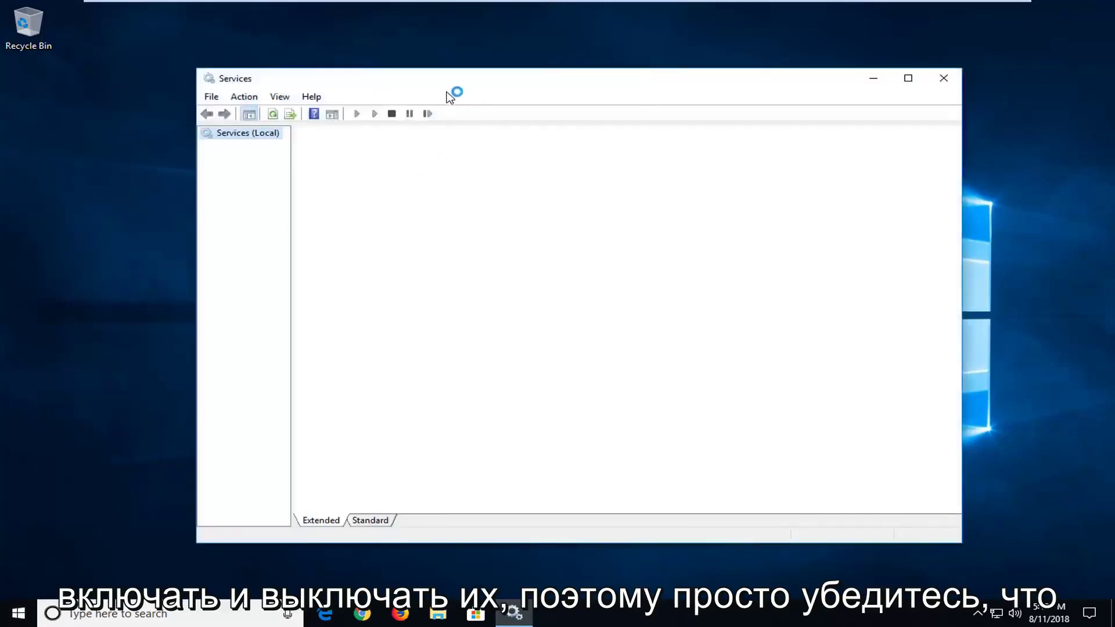
{"action": "left_click_drag", "start_coordinate": [432, 91], "coordinate": [466, 95]}
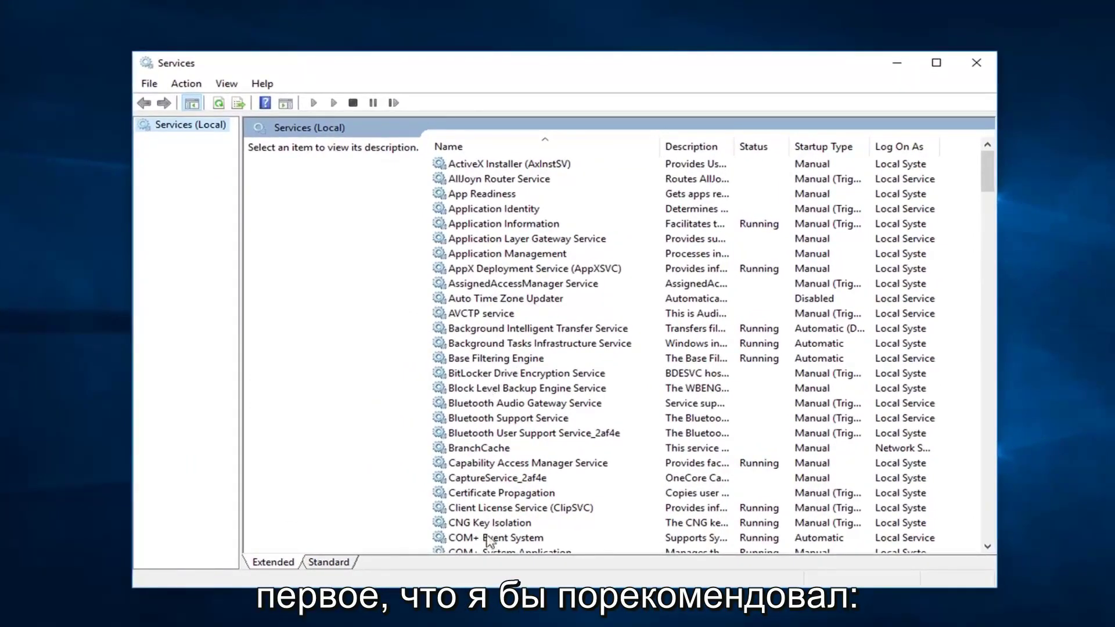
Set the startup type of Cryptographic Services to Automatic and accept its properties
{"action": "left_click", "coordinate": [485, 493]}
{"action": "scroll", "coordinate": [486, 494], "scroll_direction": "down", "scroll_amount": 2}
{"action": "scroll", "coordinate": [484, 500], "scroll_direction": "down", "scroll_amount": 2}
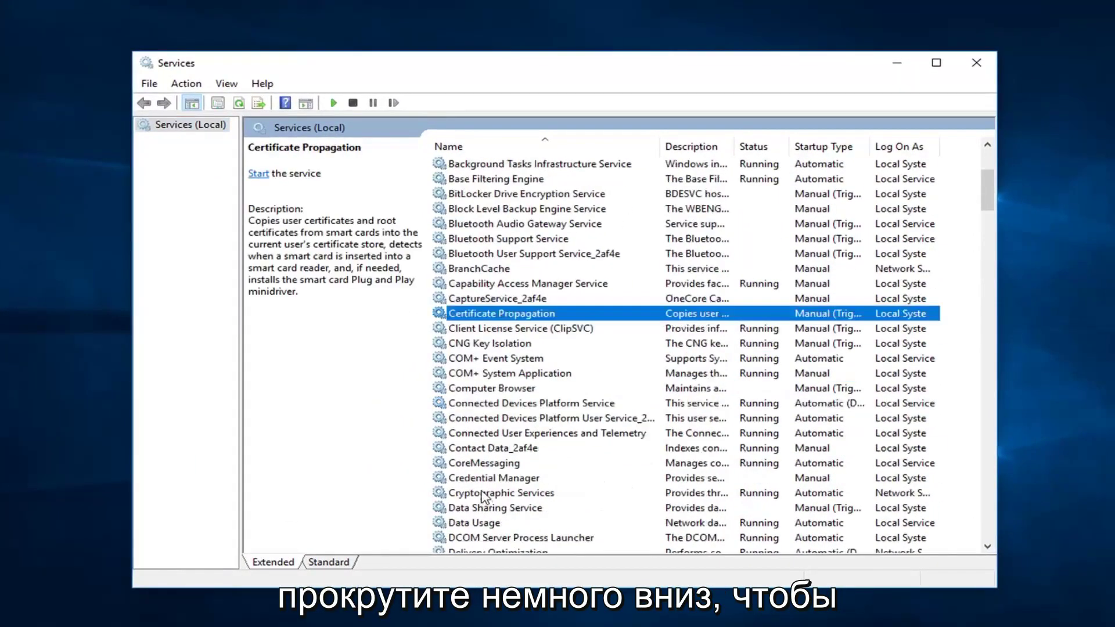
{"action": "left_click", "coordinate": [483, 495]}
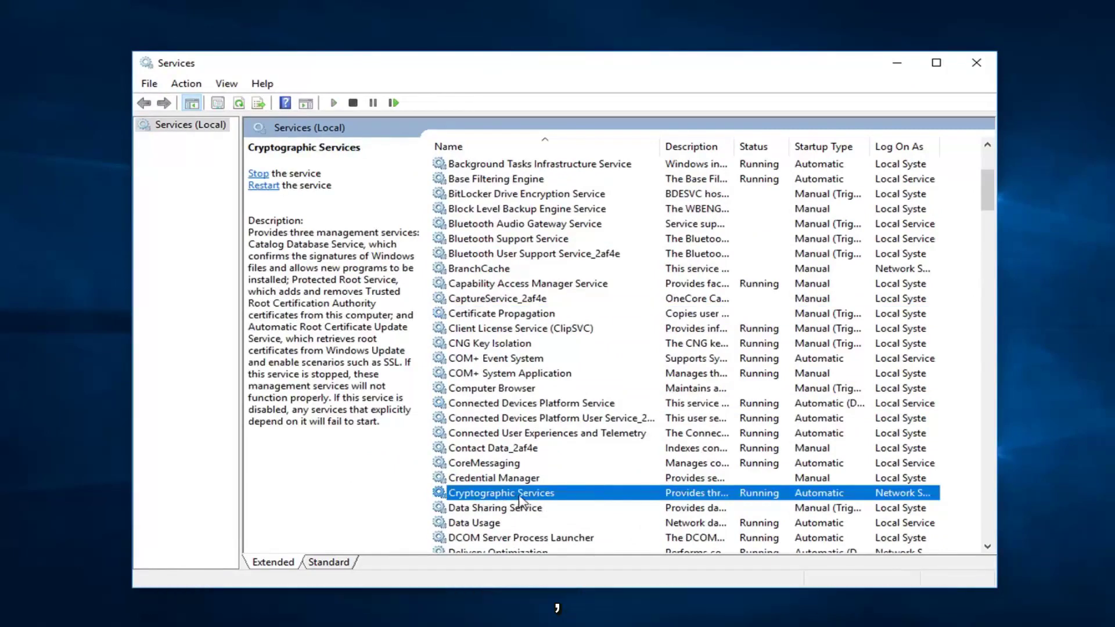
{"action": "double_click", "coordinate": [581, 498]}
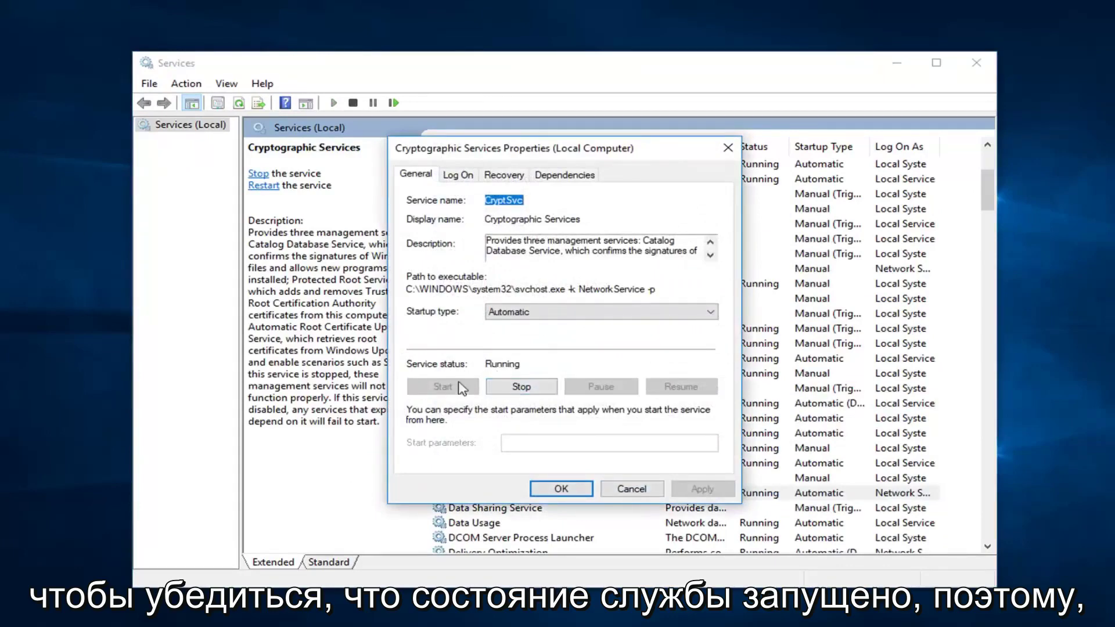
{"action": "left_click", "coordinate": [511, 314]}
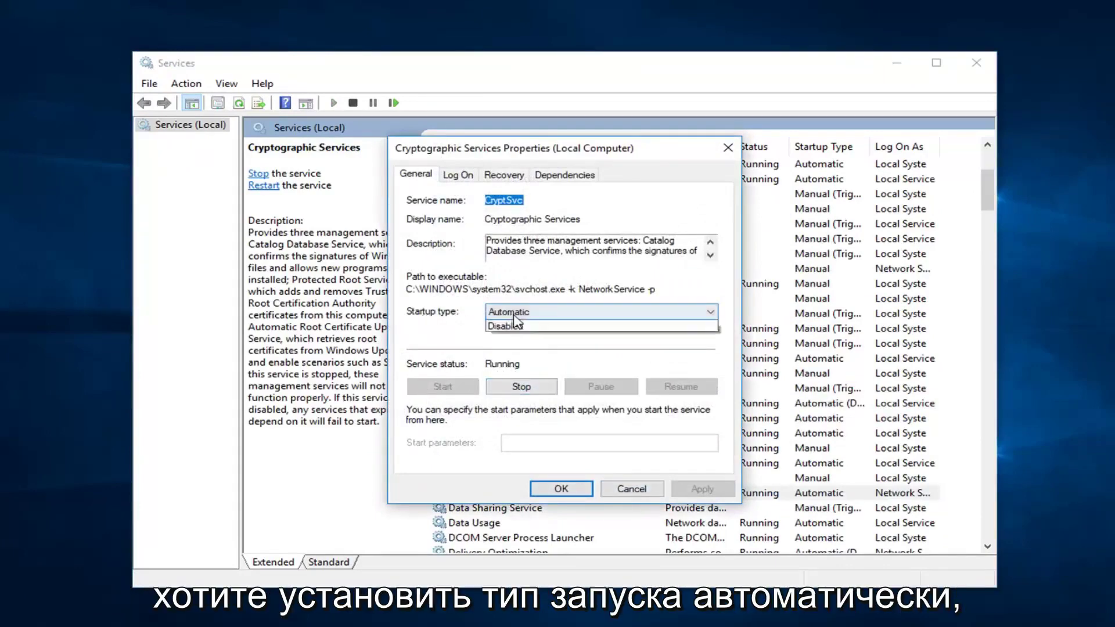
{"action": "left_click", "coordinate": [566, 475]}
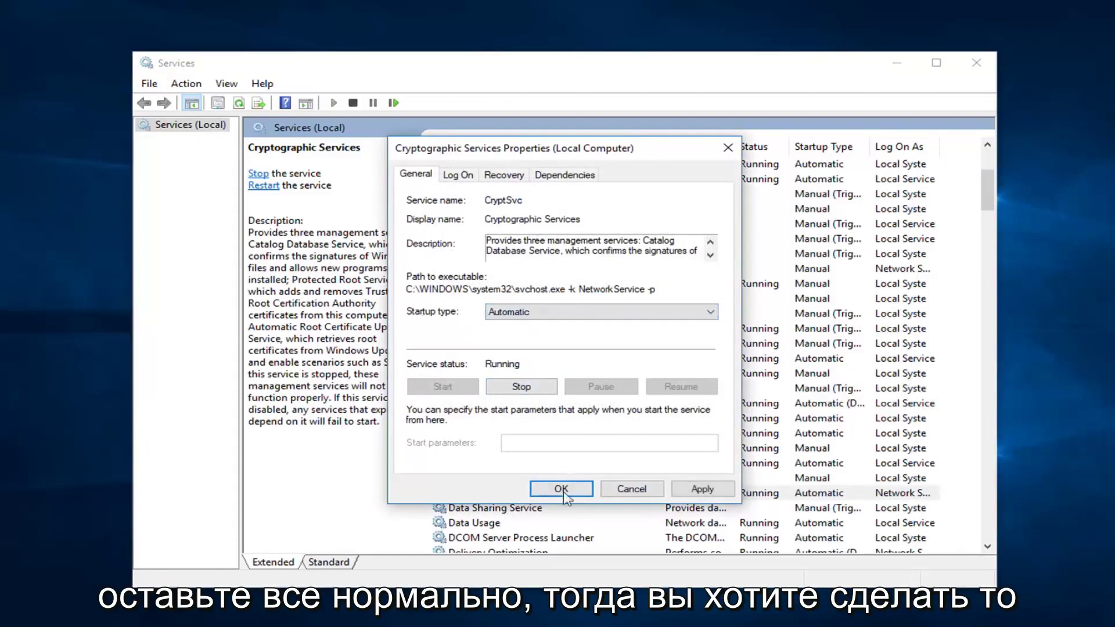
{"action": "left_click", "coordinate": [556, 491]}
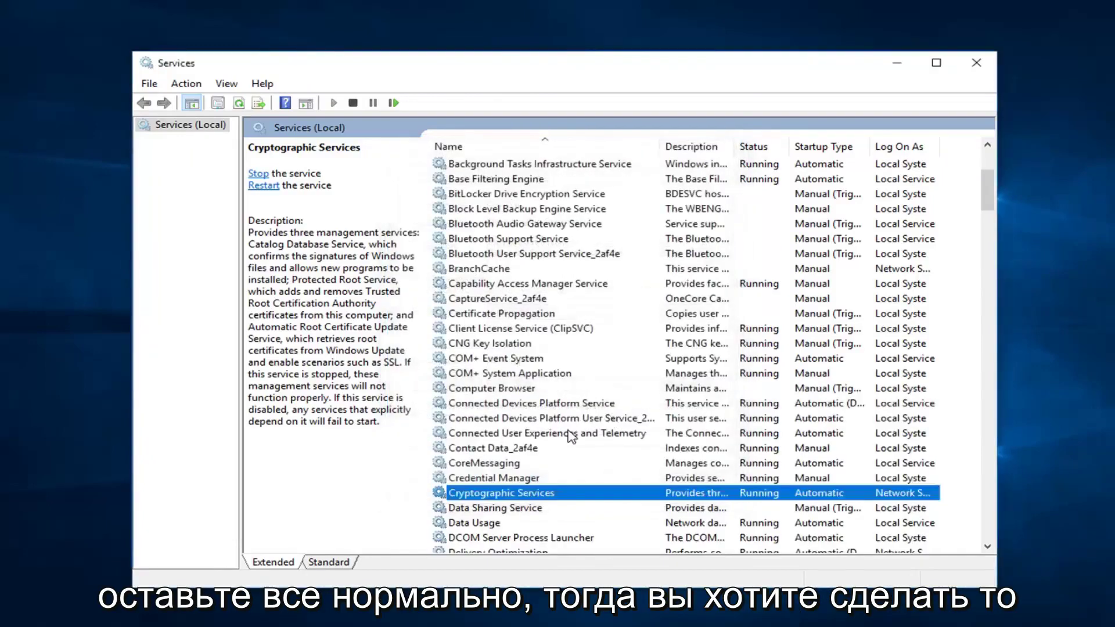
Check the startup type and service status of the Background Intelligent Transfer Service, and close its properties without changes
{"action": "scroll", "coordinate": [563, 389], "scroll_direction": "down", "scroll_amount": 3}
{"action": "scroll", "coordinate": [562, 389], "scroll_direction": "up", "scroll_amount": 6}
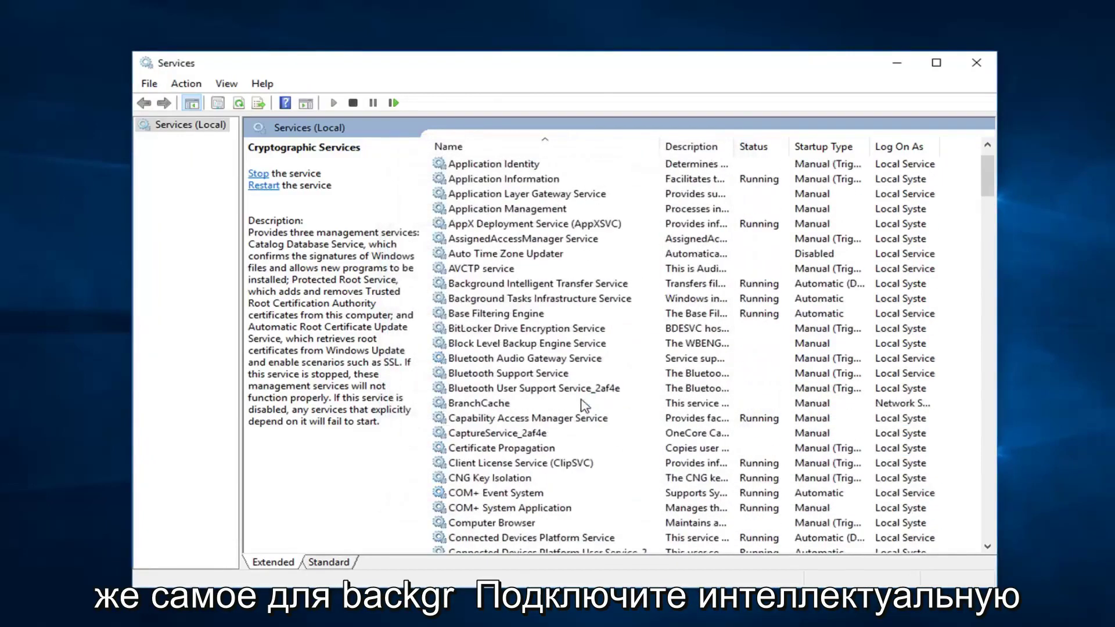
{"action": "left_click", "coordinate": [485, 284]}
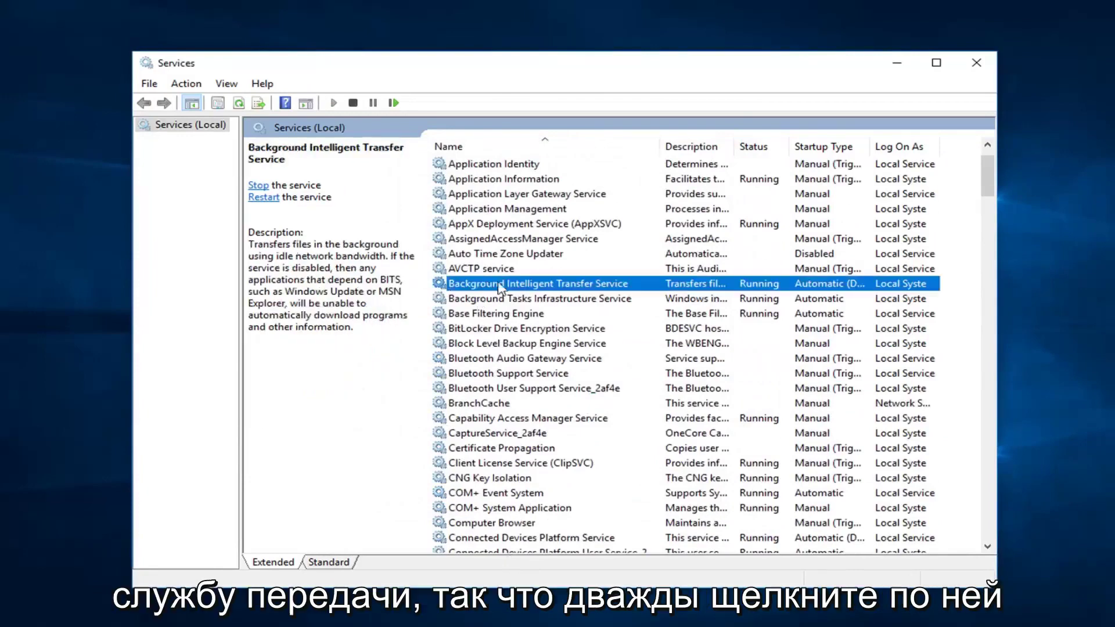
{"action": "double_click", "coordinate": [549, 288]}
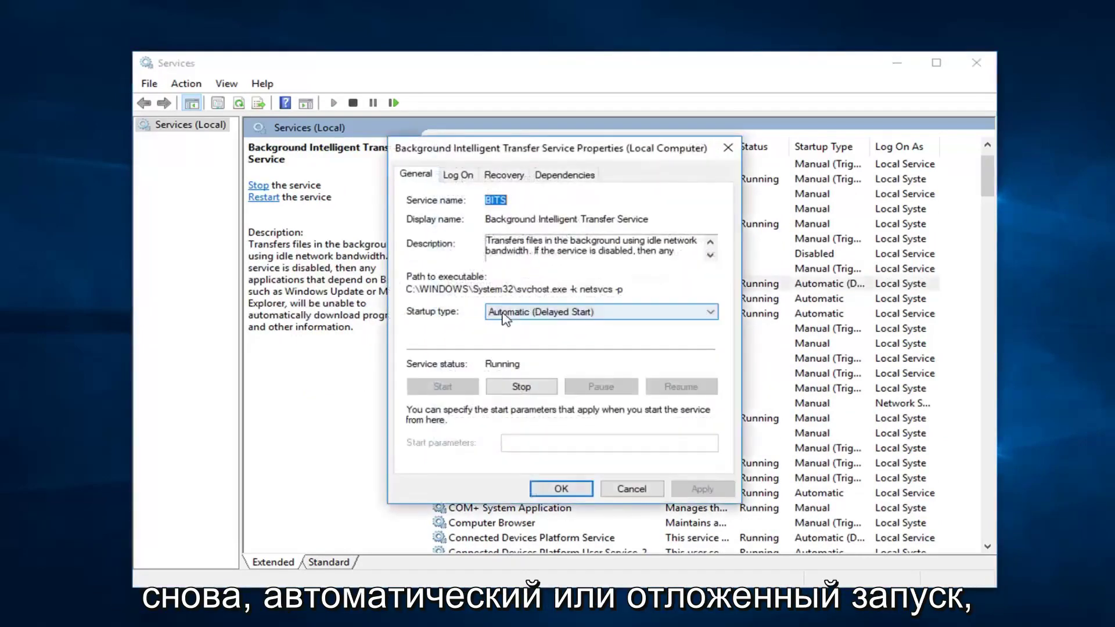
{"action": "left_click", "coordinate": [507, 313]}
{"action": "left_click", "coordinate": [441, 323]}
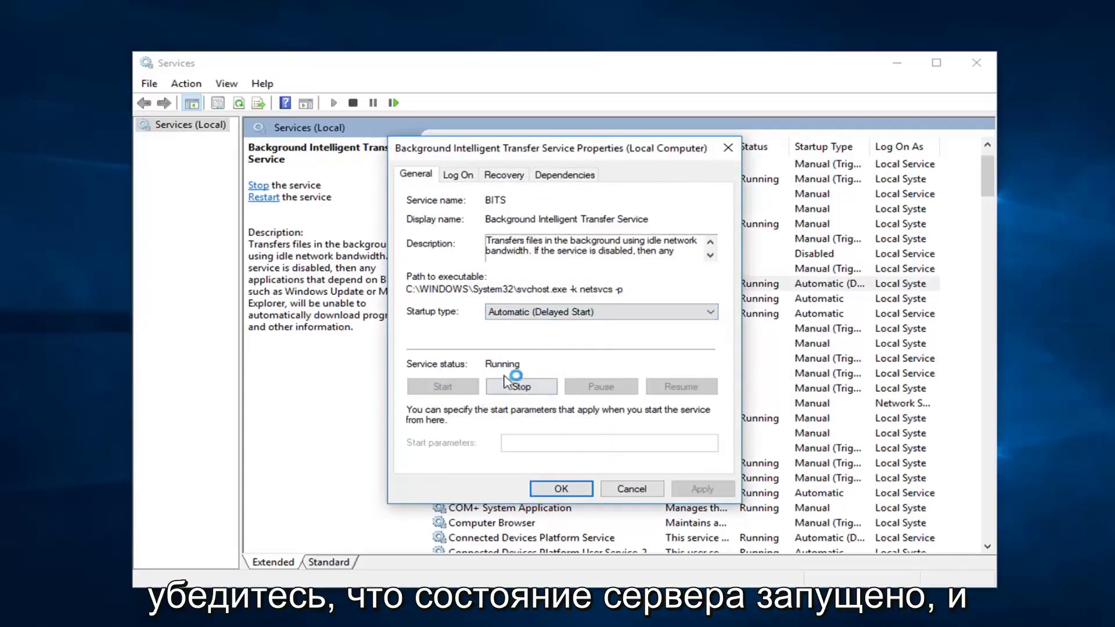
{"action": "left_click", "coordinate": [639, 491]}
Set the startup type of the Windows Update service to Automatic, apply it, and close the Services window
{"action": "scroll", "coordinate": [591, 419], "scroll_direction": "down", "scroll_amount": 4}
{"action": "scroll", "coordinate": [592, 418], "scroll_direction": "down", "scroll_amount": 20}
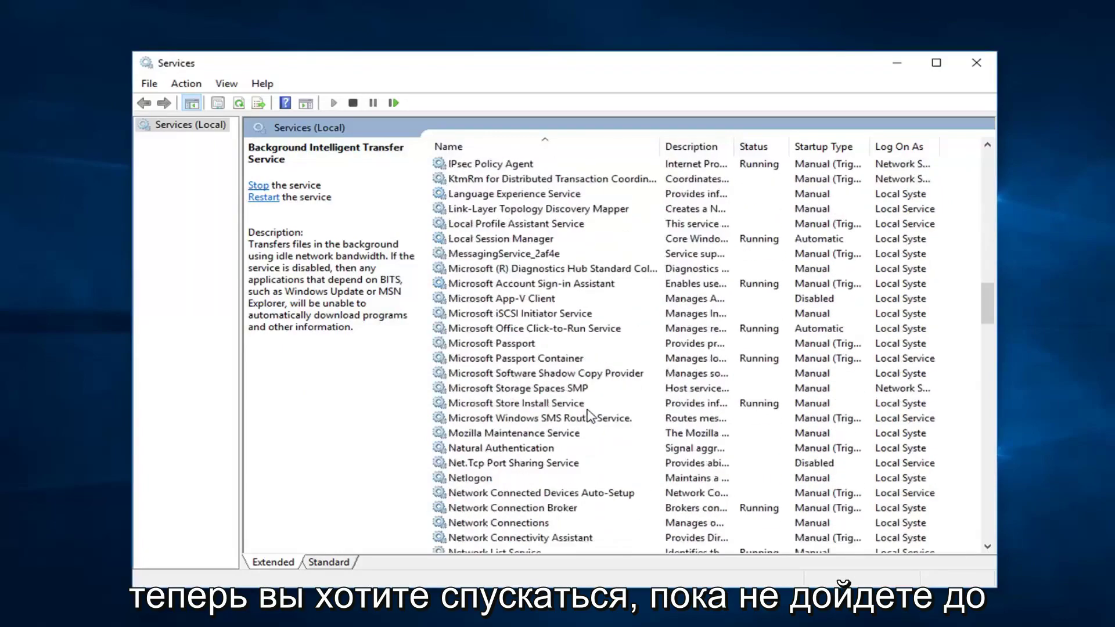
{"action": "scroll", "coordinate": [590, 411], "scroll_direction": "down", "scroll_amount": 20}
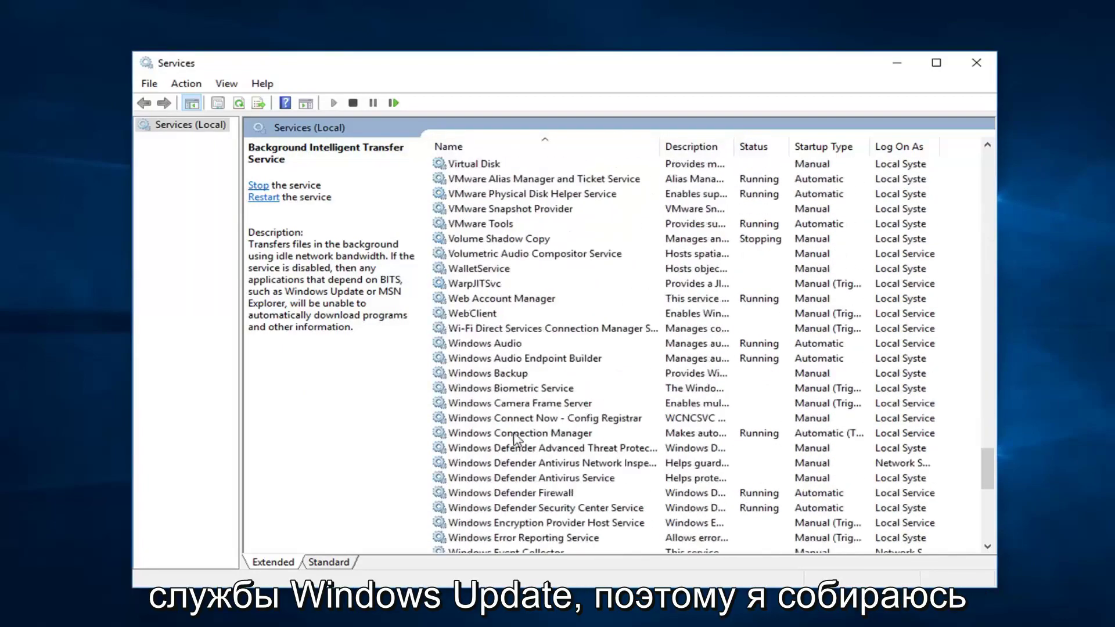
{"action": "scroll", "coordinate": [505, 401], "scroll_direction": "down", "scroll_amount": 9}
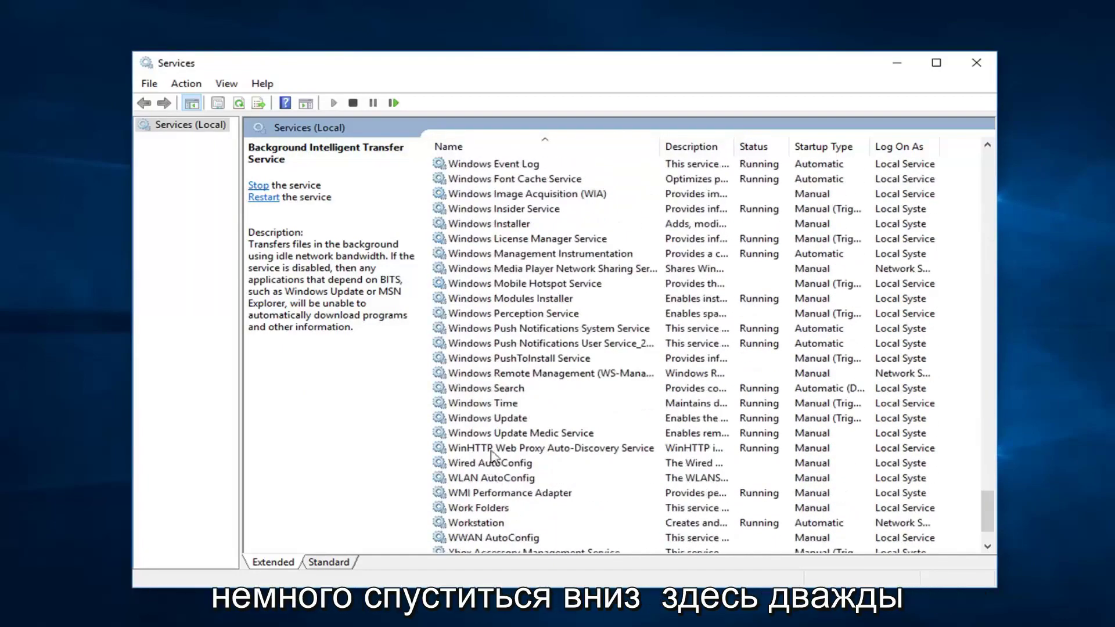
{"action": "double_click", "coordinate": [491, 420]}
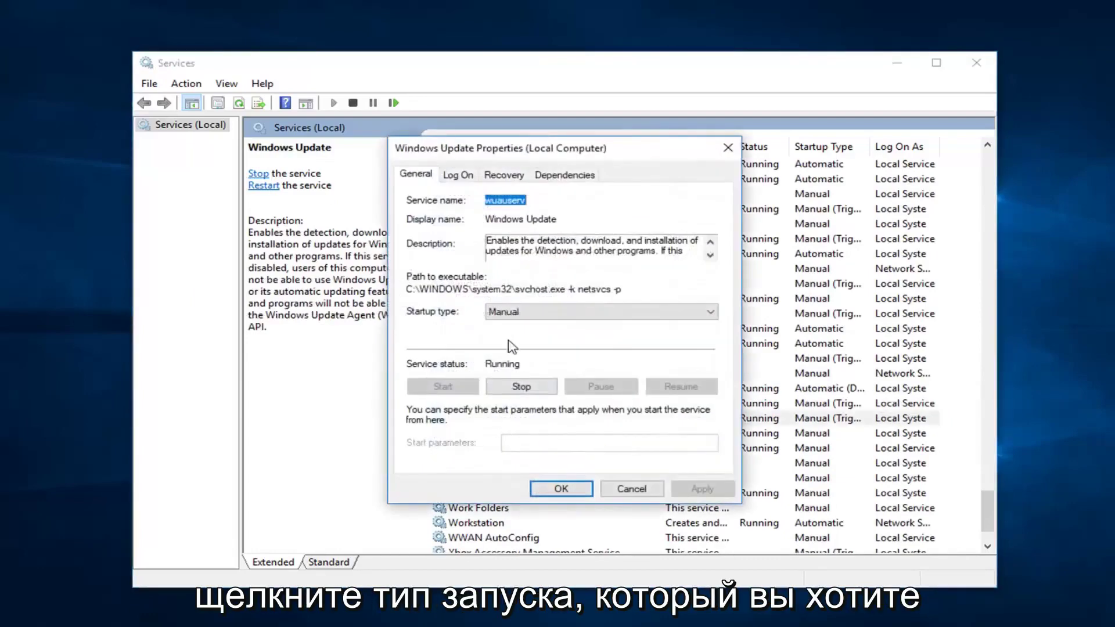
{"action": "left_click", "coordinate": [573, 314]}
{"action": "left_click", "coordinate": [520, 342]}
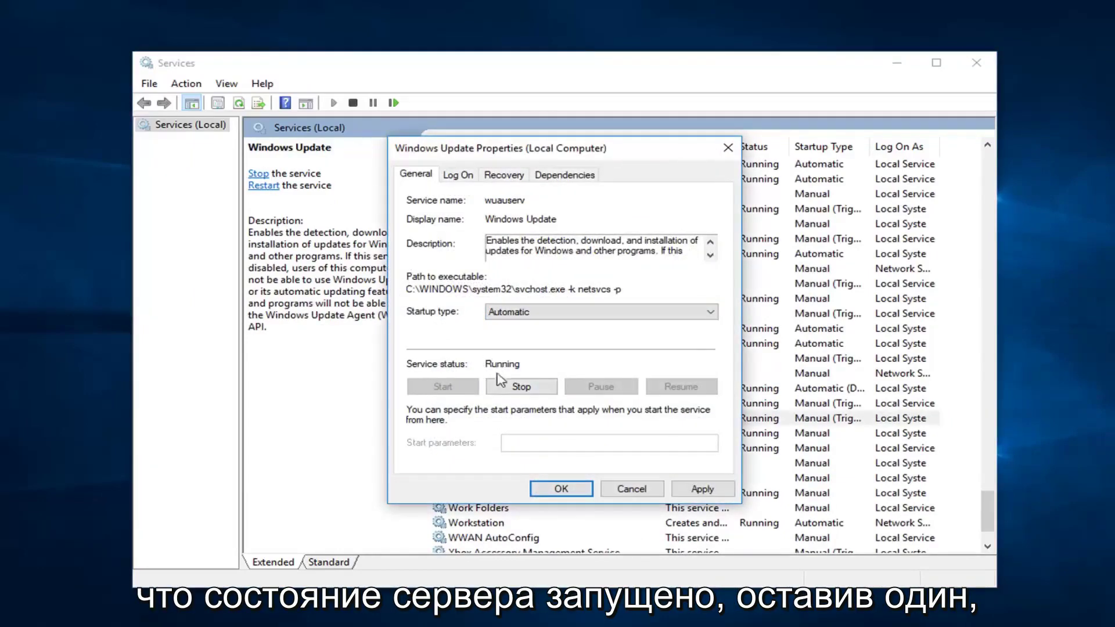
{"action": "left_click", "coordinate": [703, 490]}
{"action": "left_click", "coordinate": [546, 489]}
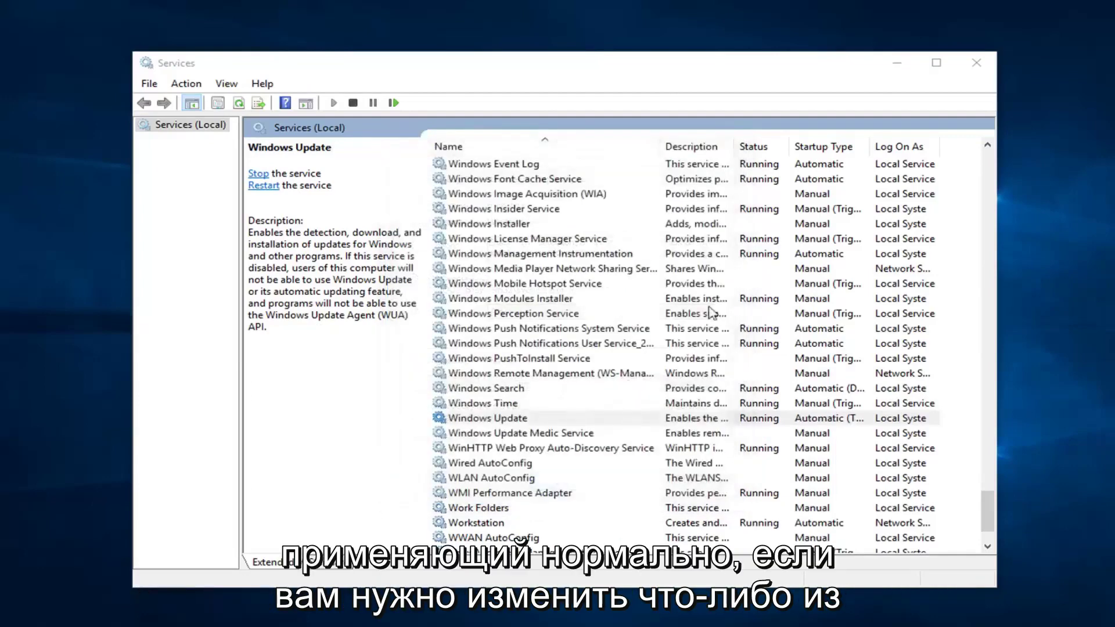
{"action": "left_click", "coordinate": [977, 63]}
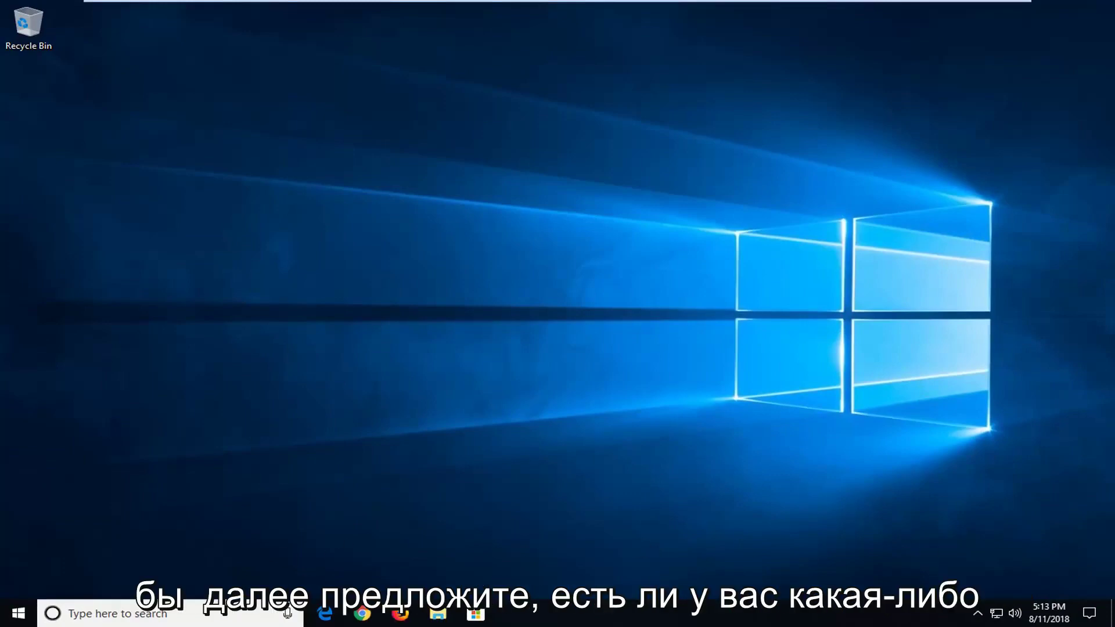
Search for system restore and open the Create a restore point settings
{"action": "left_click", "coordinate": [20, 614]}
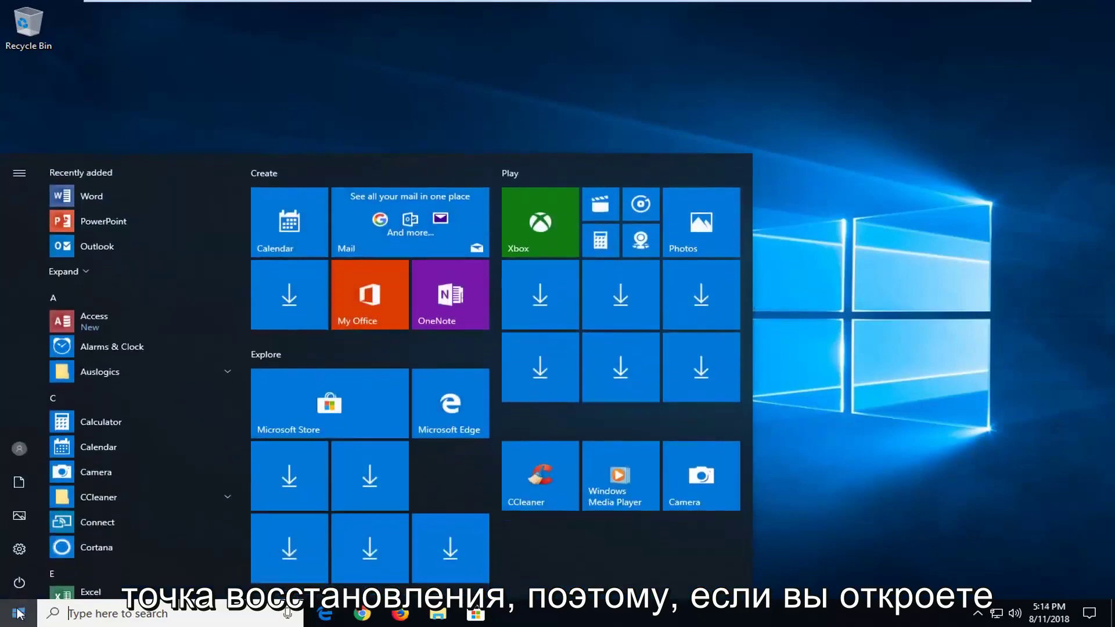
{"action": "type", "text": "system re"}
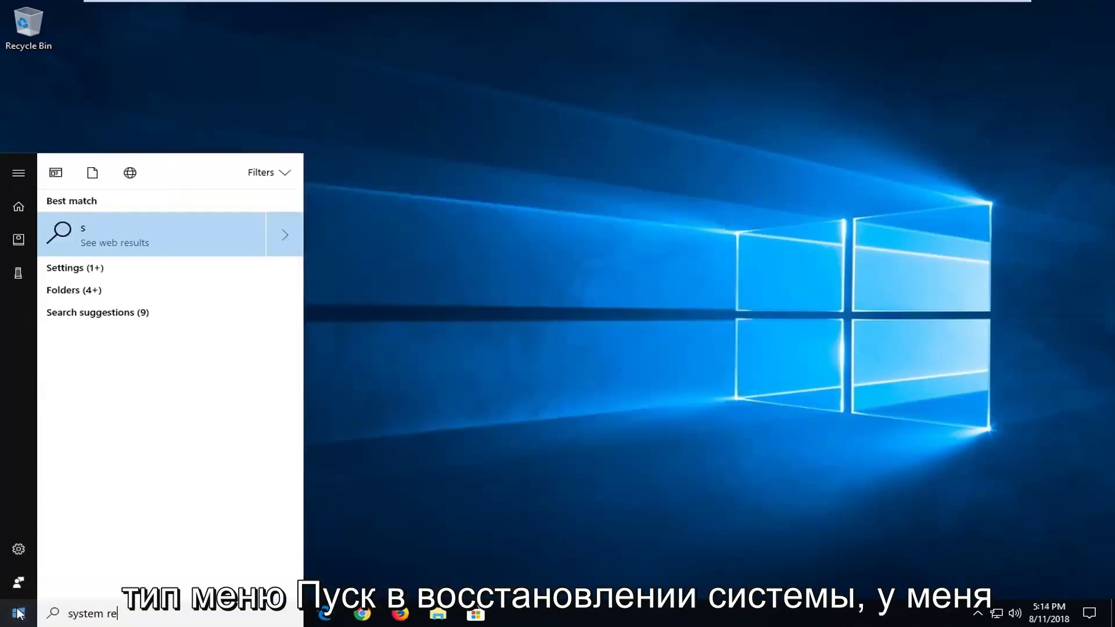
{"action": "type", "text": "store"}
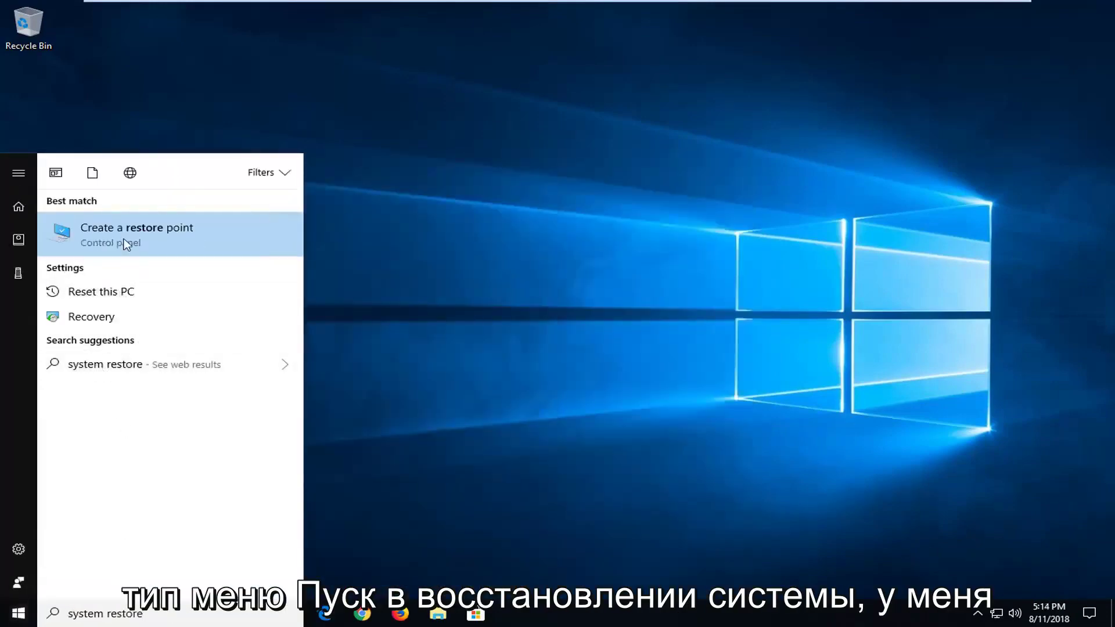
{"action": "left_click", "coordinate": [125, 241]}
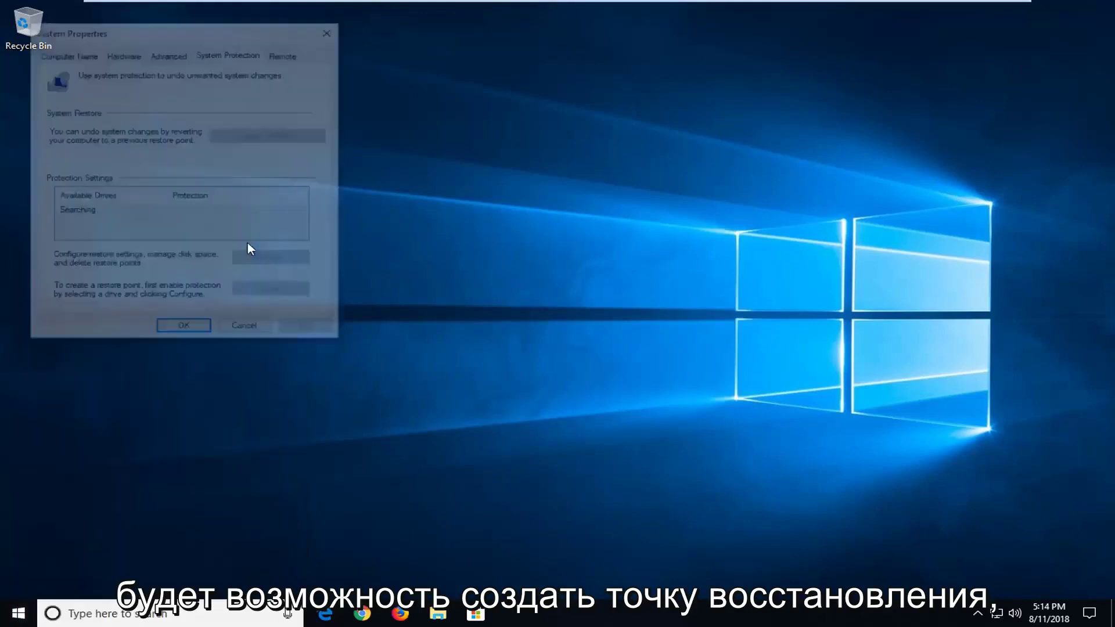
{"action": "left_click_drag", "start_coordinate": [219, 30], "coordinate": [497, 93]}
Turn on system protection for Local Disk (C:) and apply the setting
{"action": "left_click", "coordinate": [541, 321]}
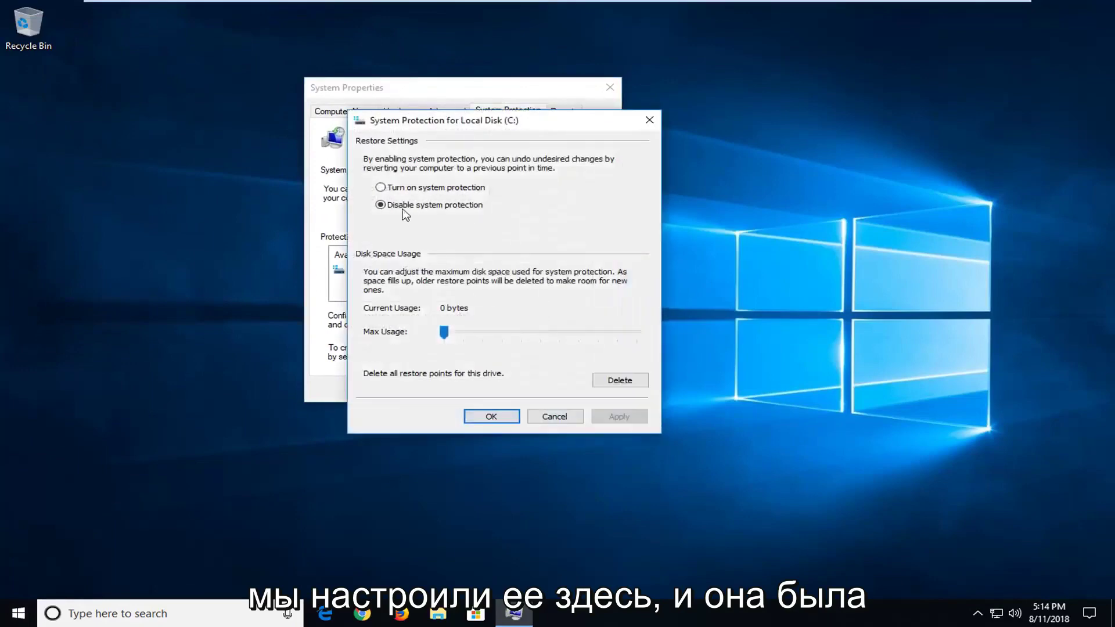
{"action": "left_click", "coordinate": [393, 188]}
{"action": "left_click", "coordinate": [616, 416]}
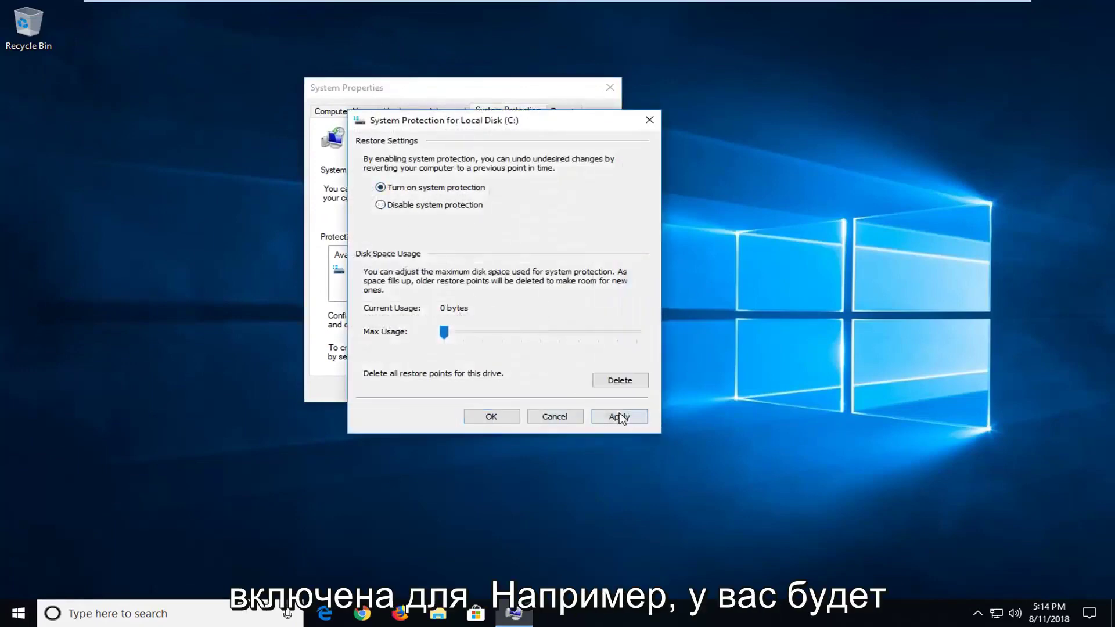
{"action": "left_click", "coordinate": [498, 417]}
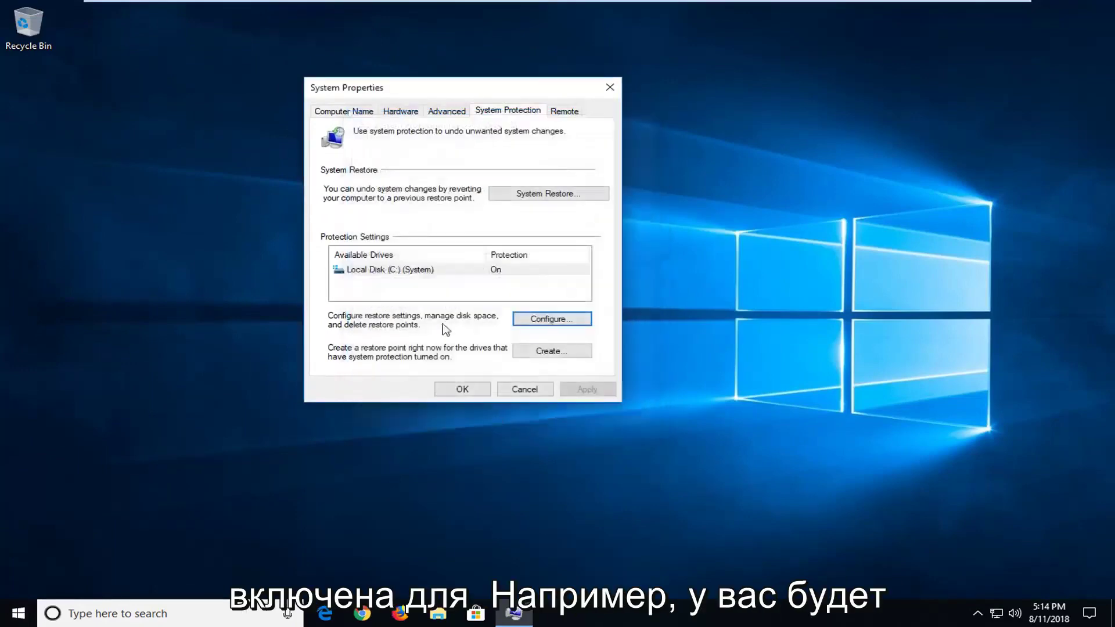
Check System Restore for available restore points, and close it together with System Properties
{"action": "left_click", "coordinate": [543, 195]}
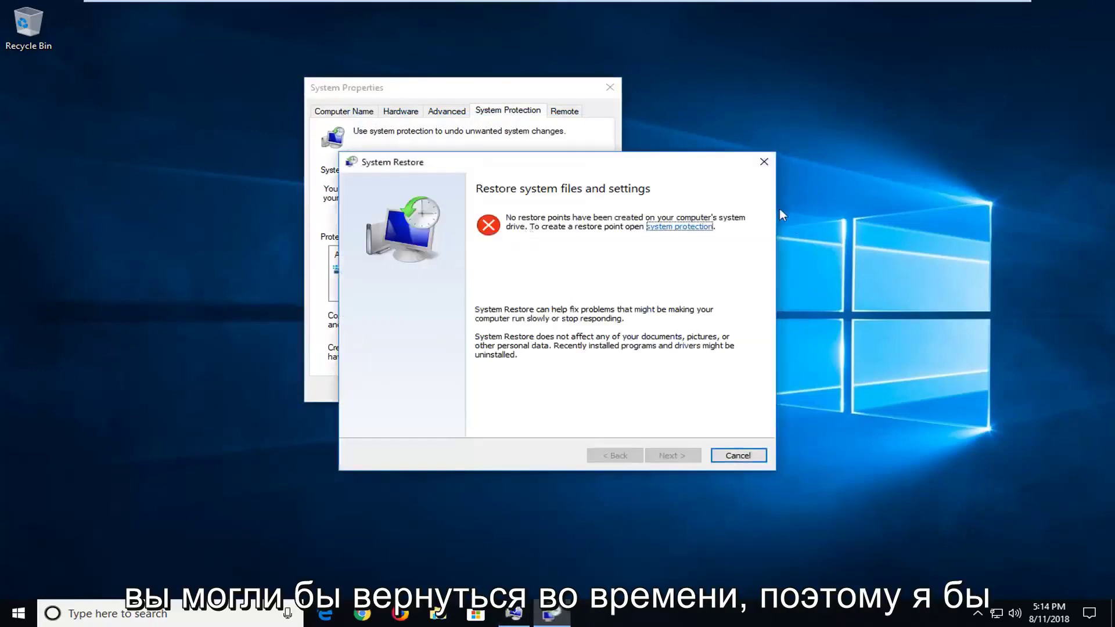
{"action": "left_click", "coordinate": [764, 162]}
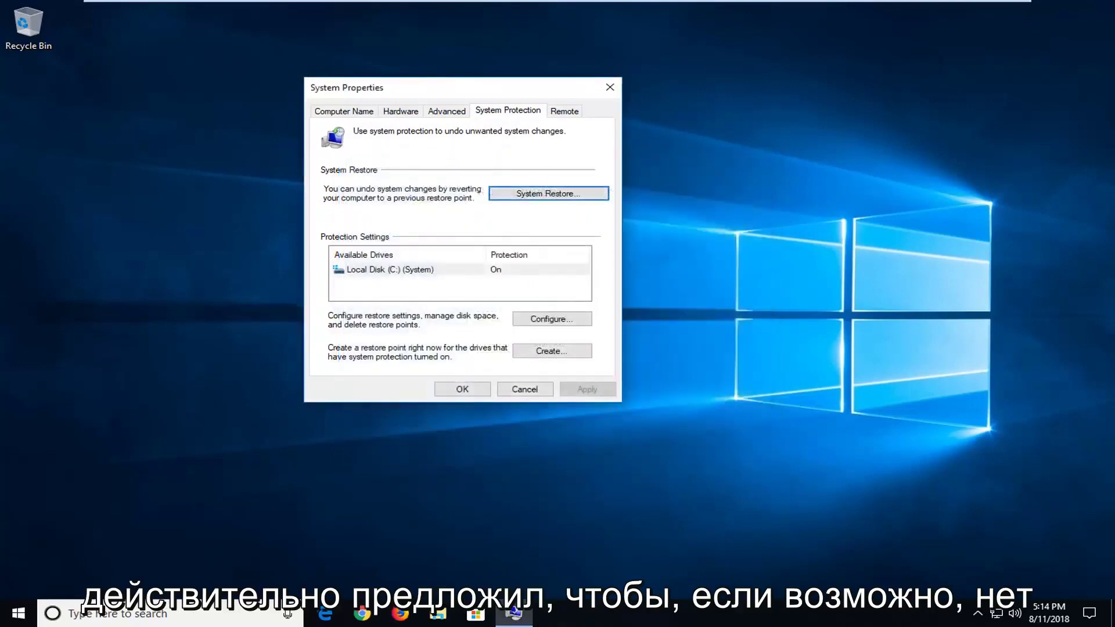
{"action": "left_click", "coordinate": [610, 87]}
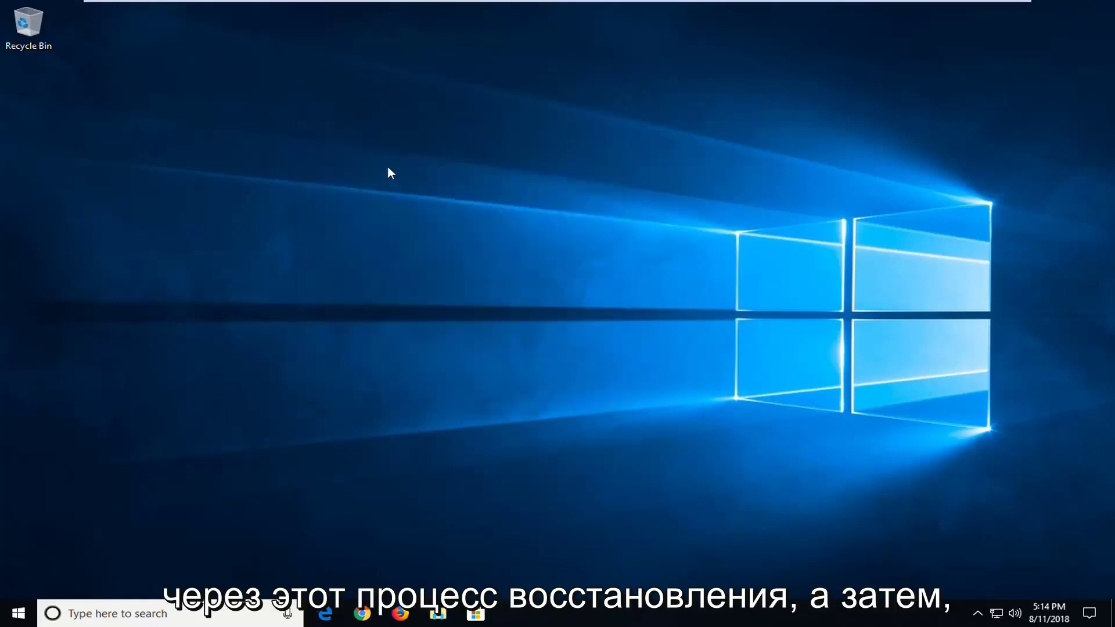
Search for cmd and run Command Prompt as administrator, placing its window near the middle of the desktop
{"action": "left_click", "coordinate": [16, 617]}
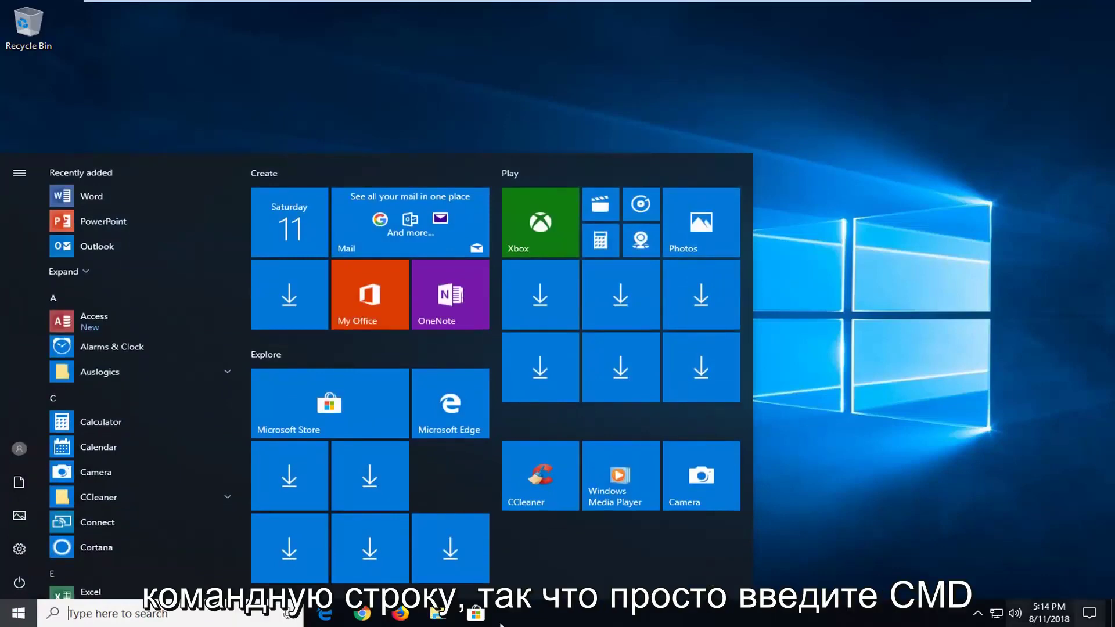
{"action": "key", "text": "super+s"}
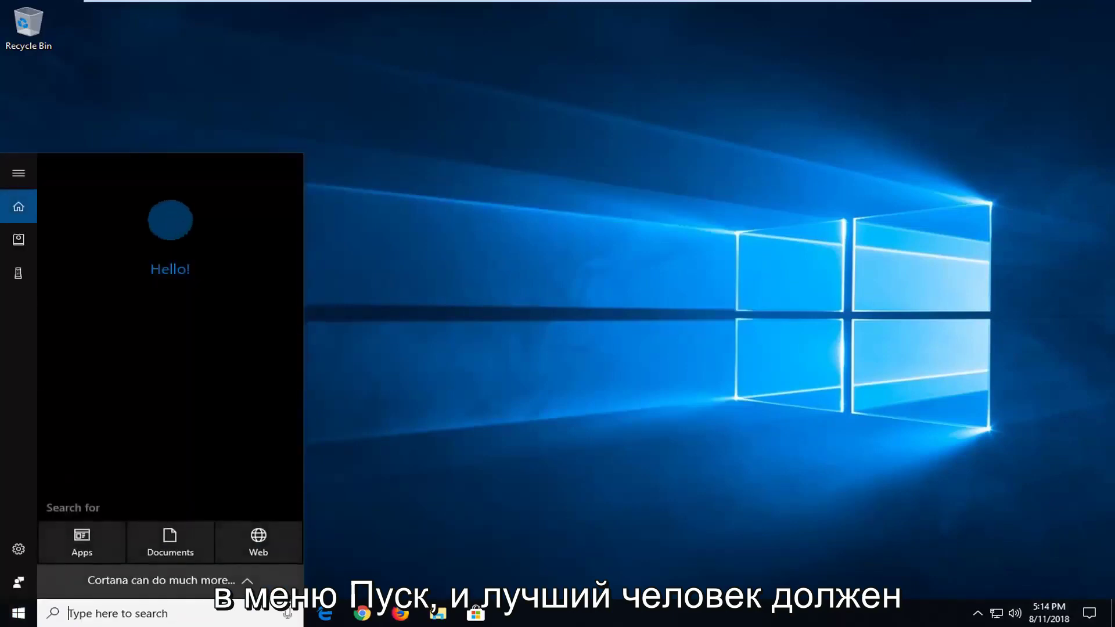
{"action": "type", "text": "cmd"}
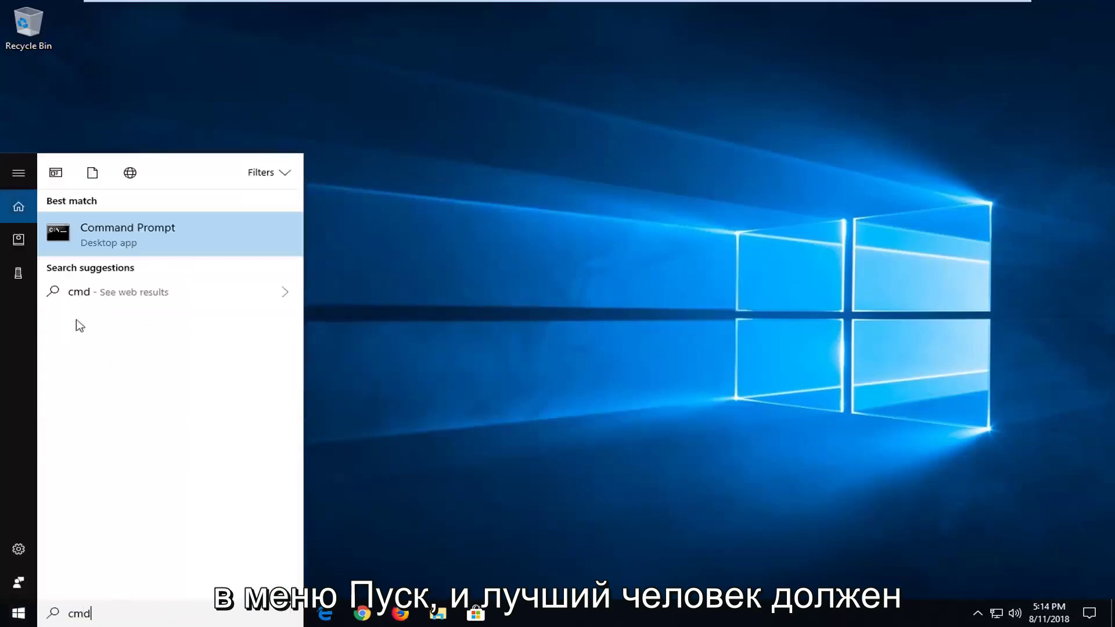
{"action": "right_click", "coordinate": [130, 240]}
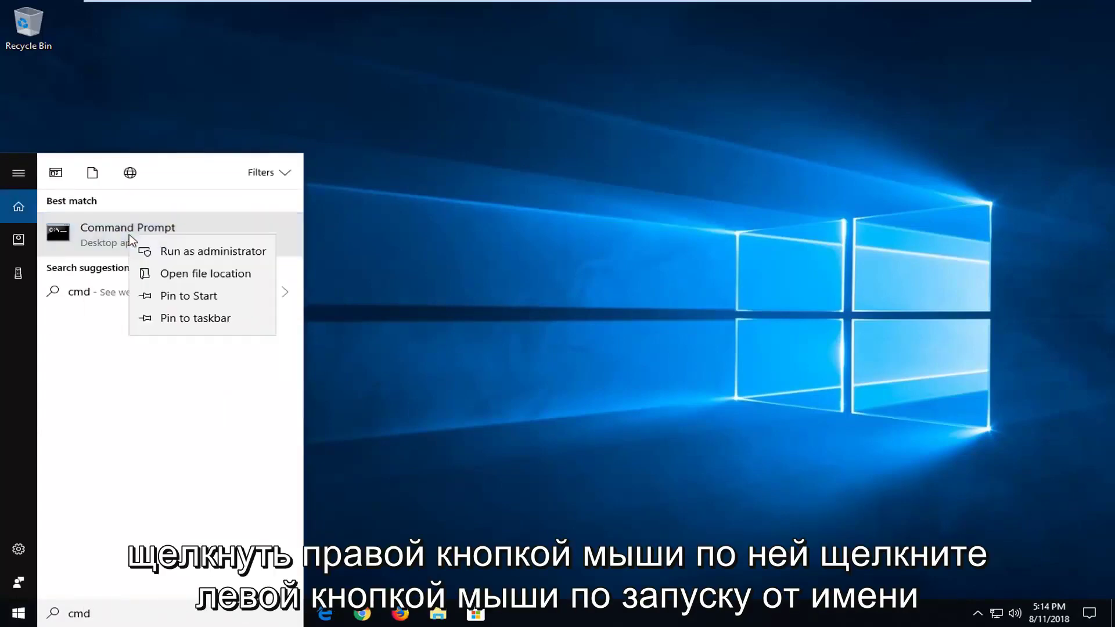
{"action": "left_click", "coordinate": [170, 252]}
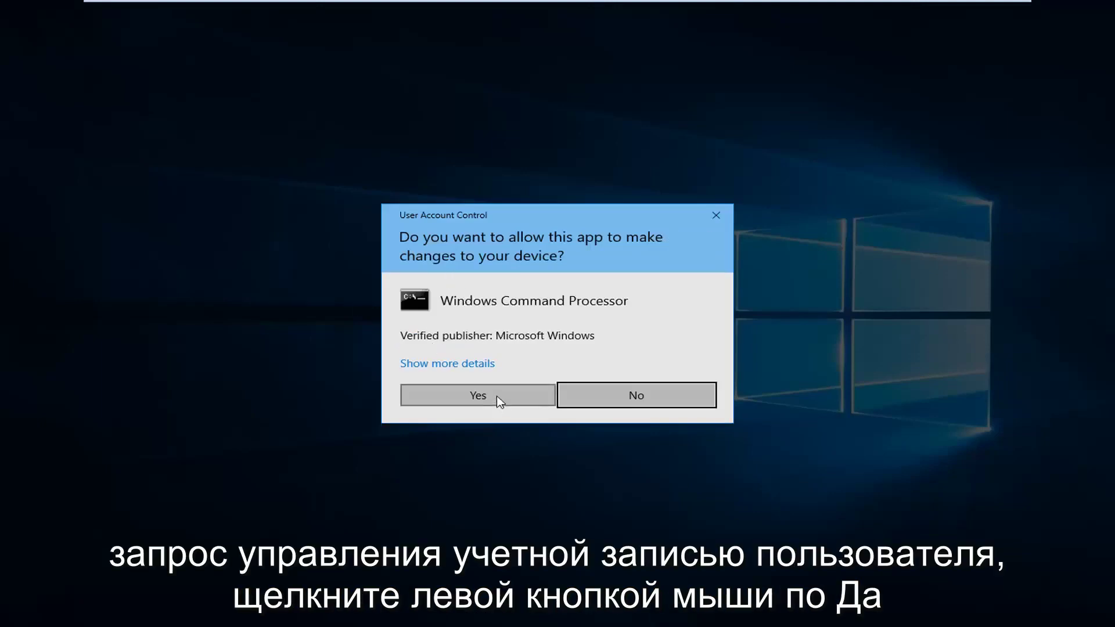
{"action": "left_click", "coordinate": [498, 400]}
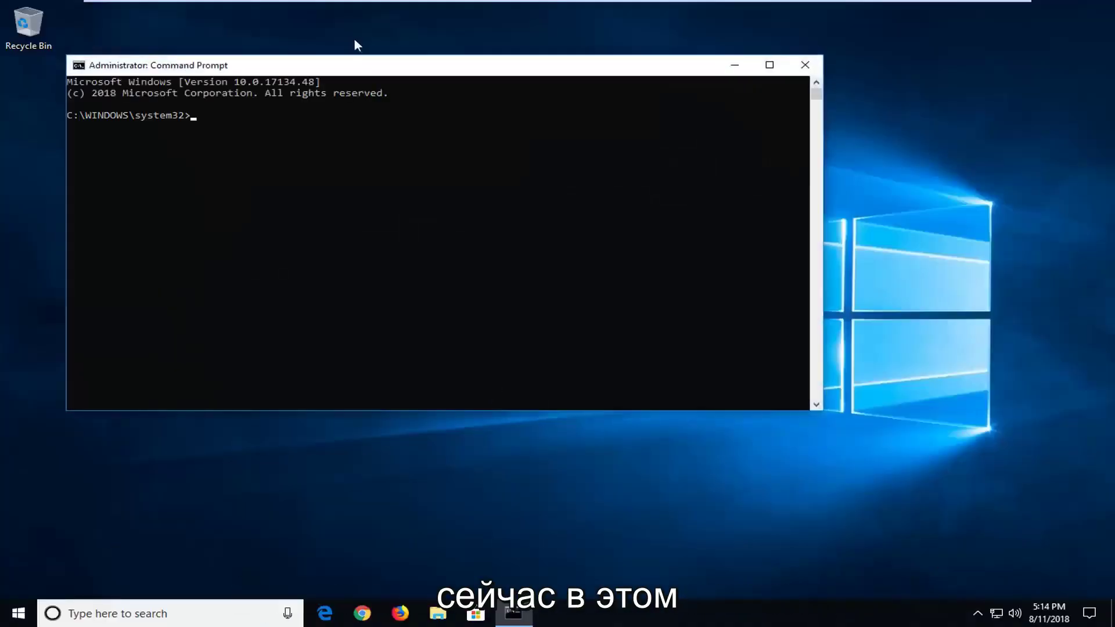
{"action": "left_click_drag", "start_coordinate": [398, 78], "coordinate": [493, 109]}
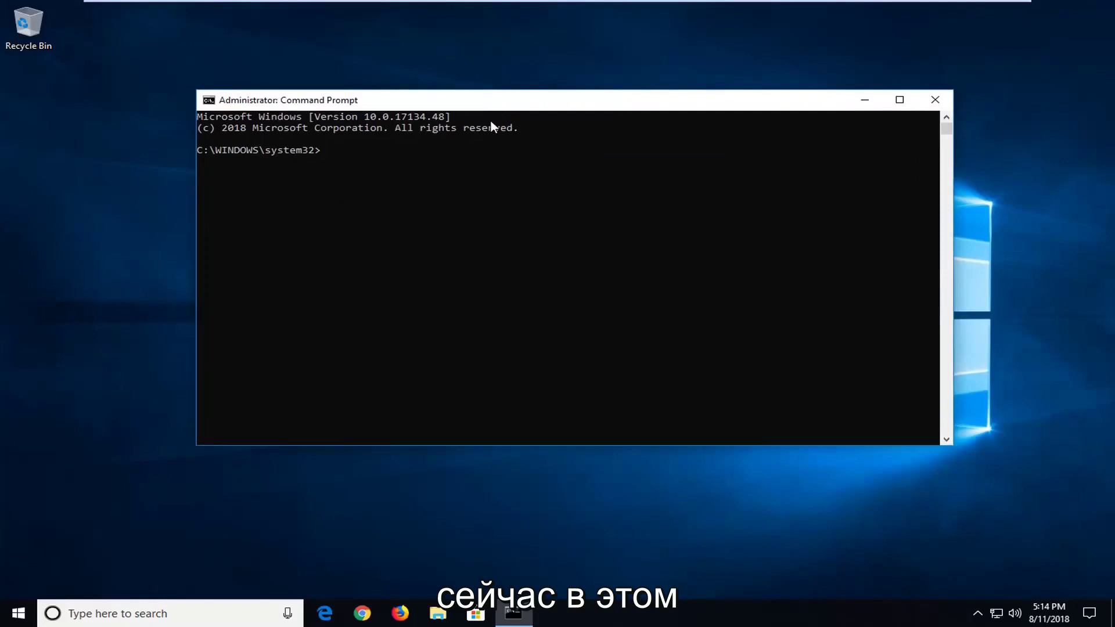
Run Dism /Online /Cleanup-Image /RestoreHealth in the elevated Command Prompt, and close the window
{"action": "type", "text": "Dism"}
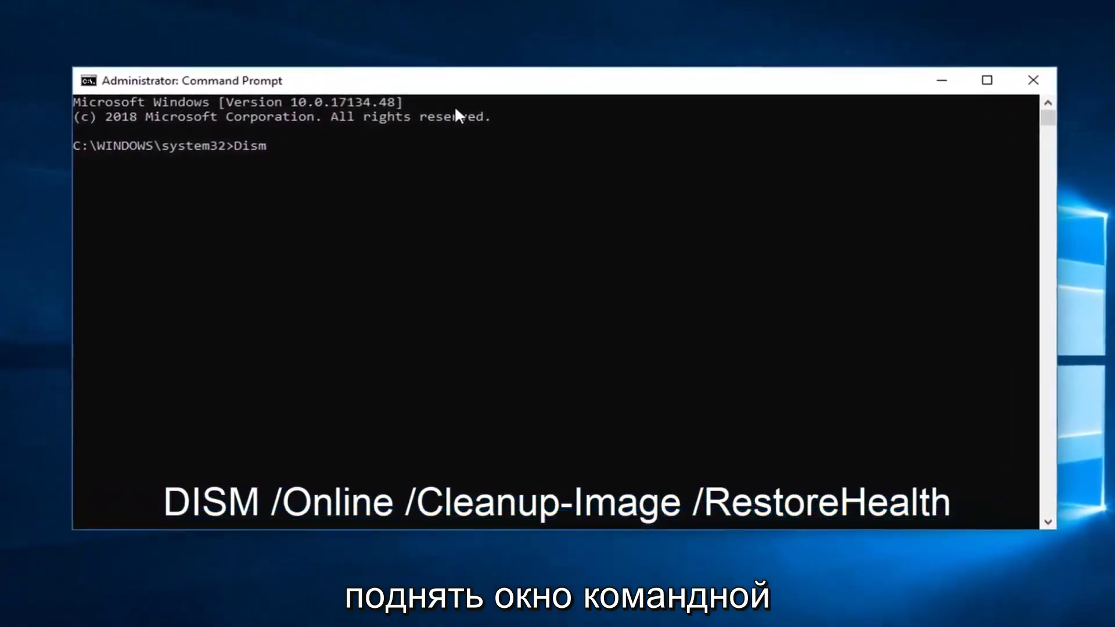
{"action": "type", "text": " /Online /Cleanuo"}
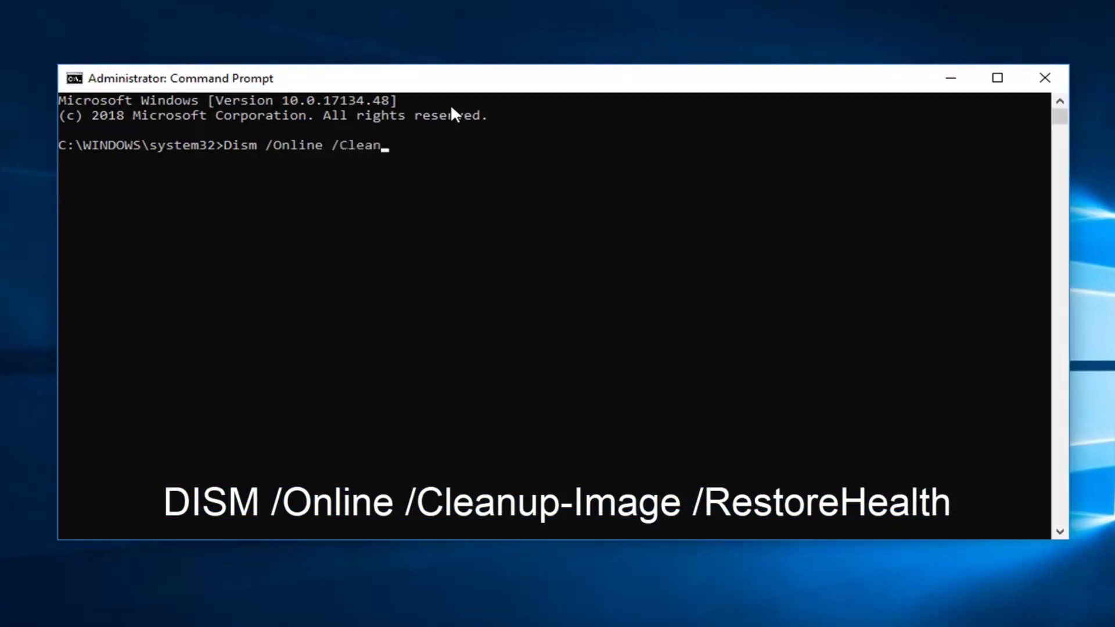
{"action": "key", "text": "BackSpace"}
{"action": "type", "text": "p-Im"}
{"action": "key", "text": "BackSpace"}
{"action": "key", "text": "BackSpace"}
{"action": "type", "text": "Image /RestoreHealth"}
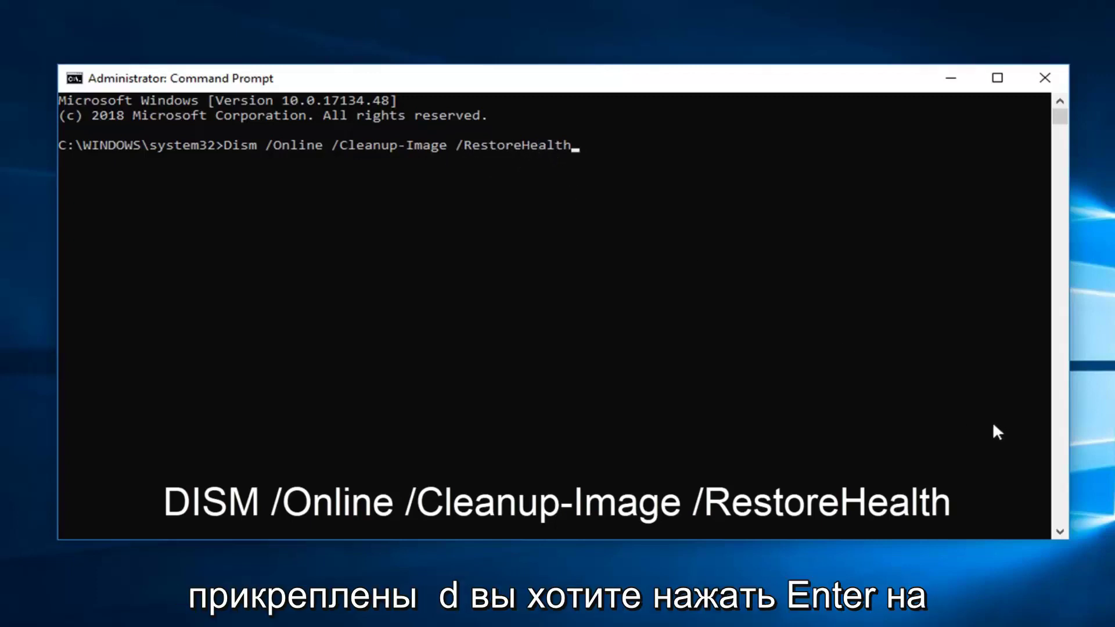
{"action": "key", "text": "Return"}
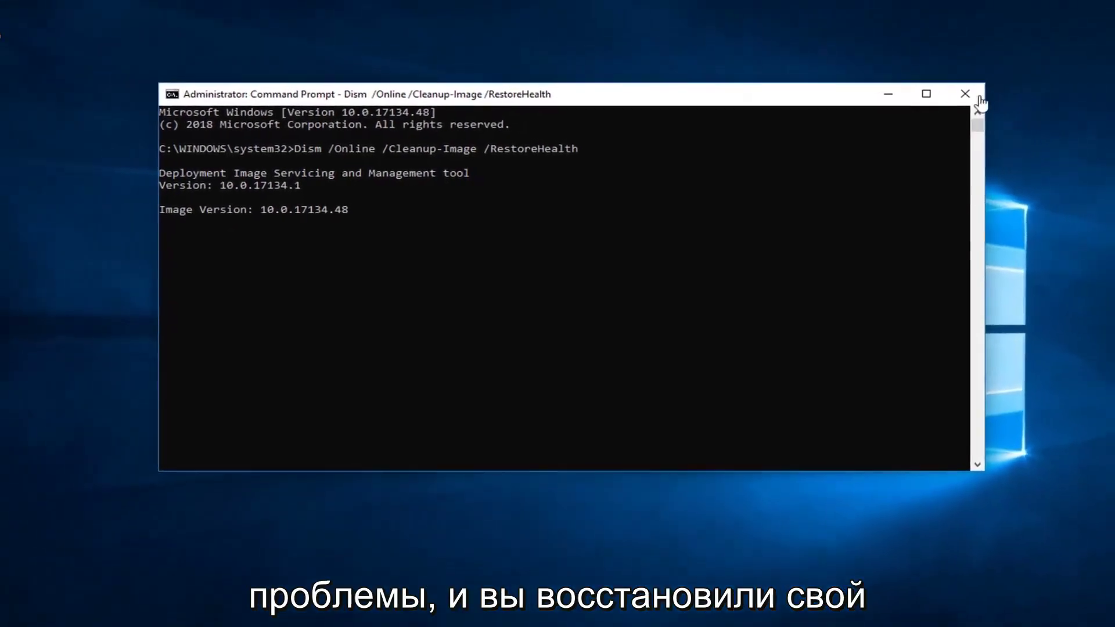
{"action": "left_click", "coordinate": [973, 97]}
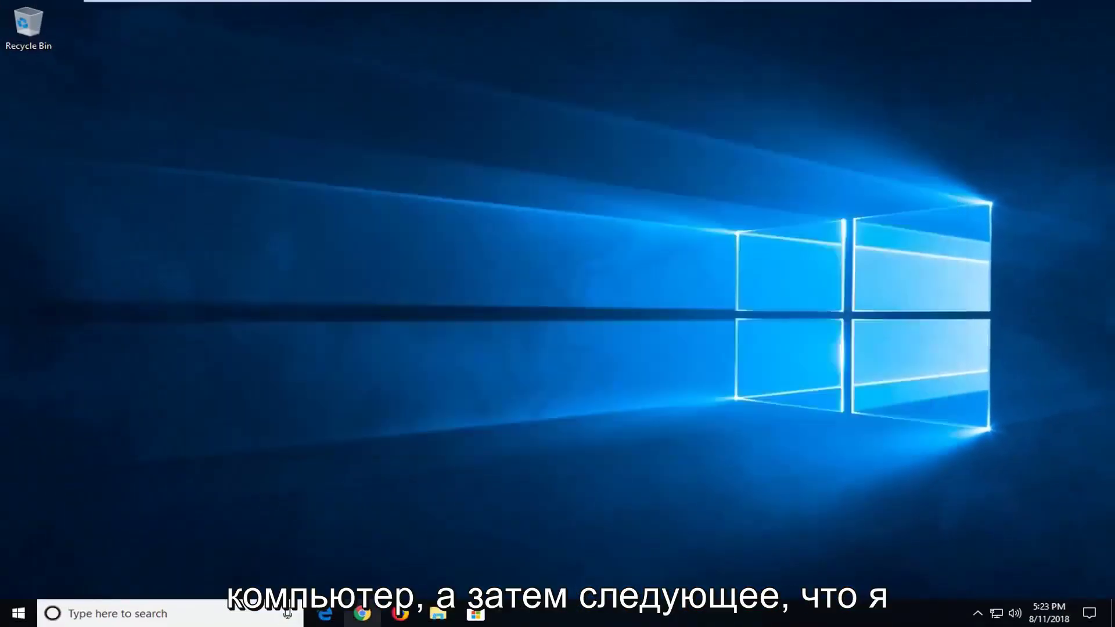
Open Google Chrome and go to google.com
{"action": "left_click", "coordinate": [377, 619]}
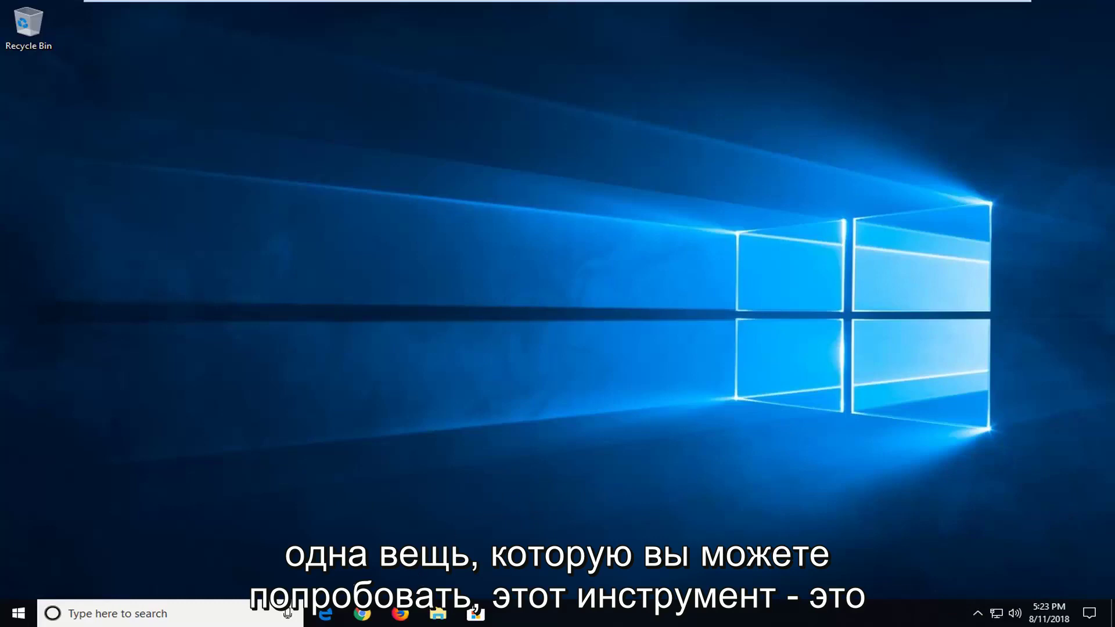
{"action": "left_click", "coordinate": [362, 614]}
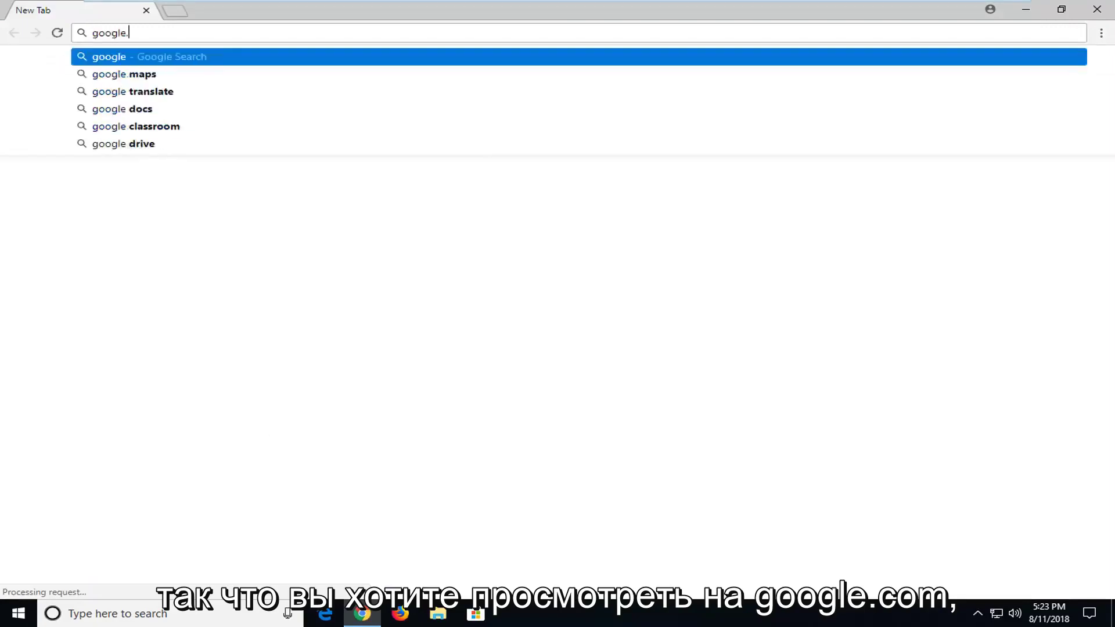
{"action": "type", "text": ".com"}
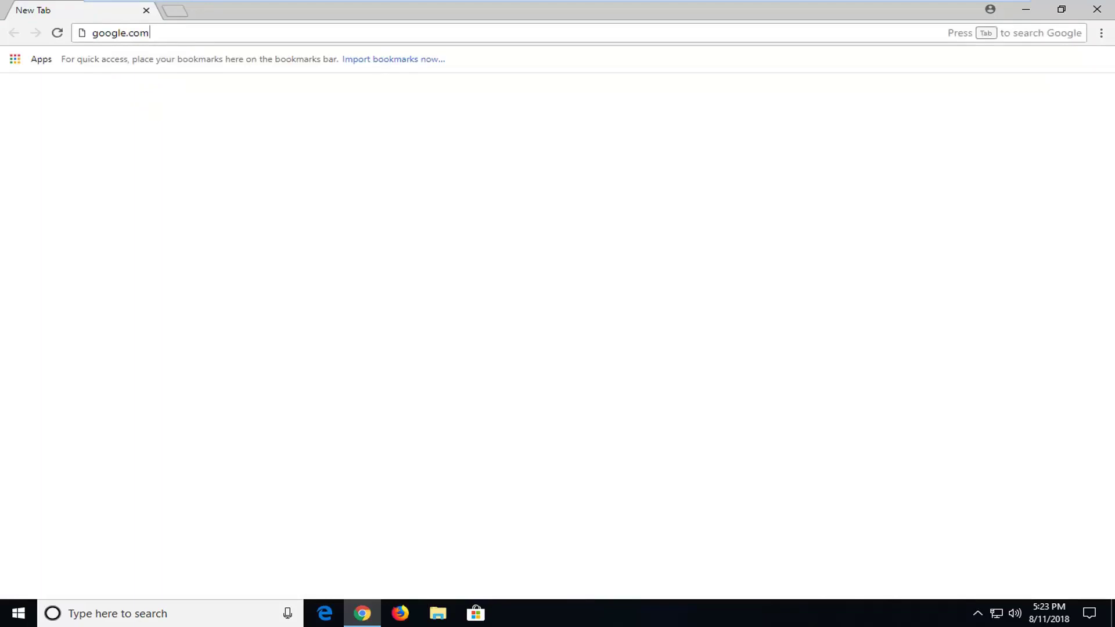
{"action": "key", "text": "Return"}
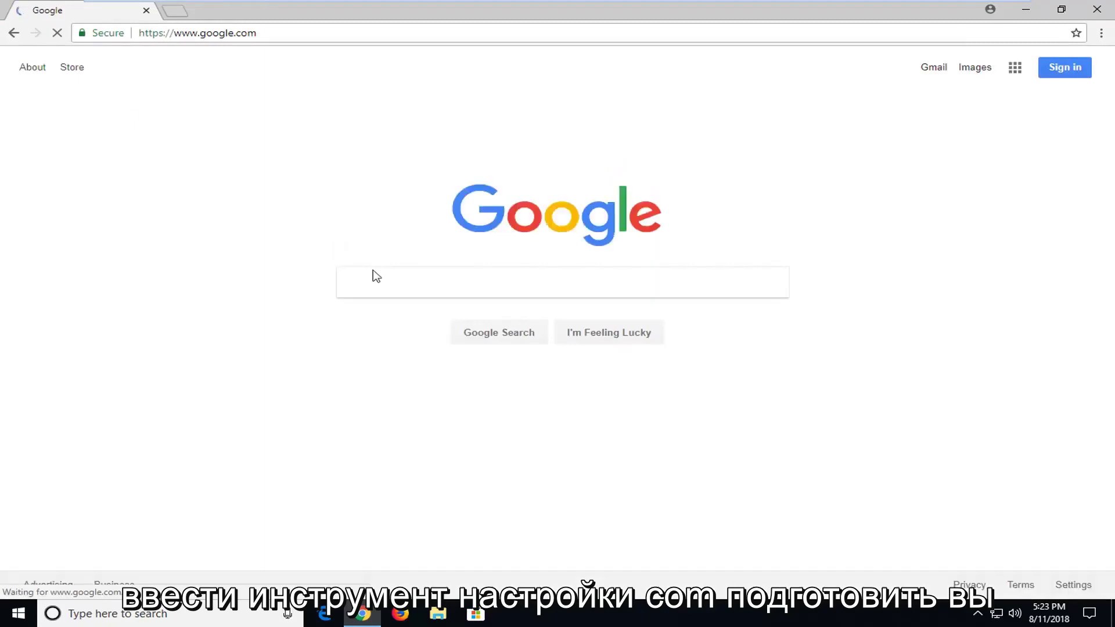
Search Google for tweaking.com repair tool and open the Tweaking.com - Windows Repair Free/Pro page
{"action": "type", "text": "twea"}
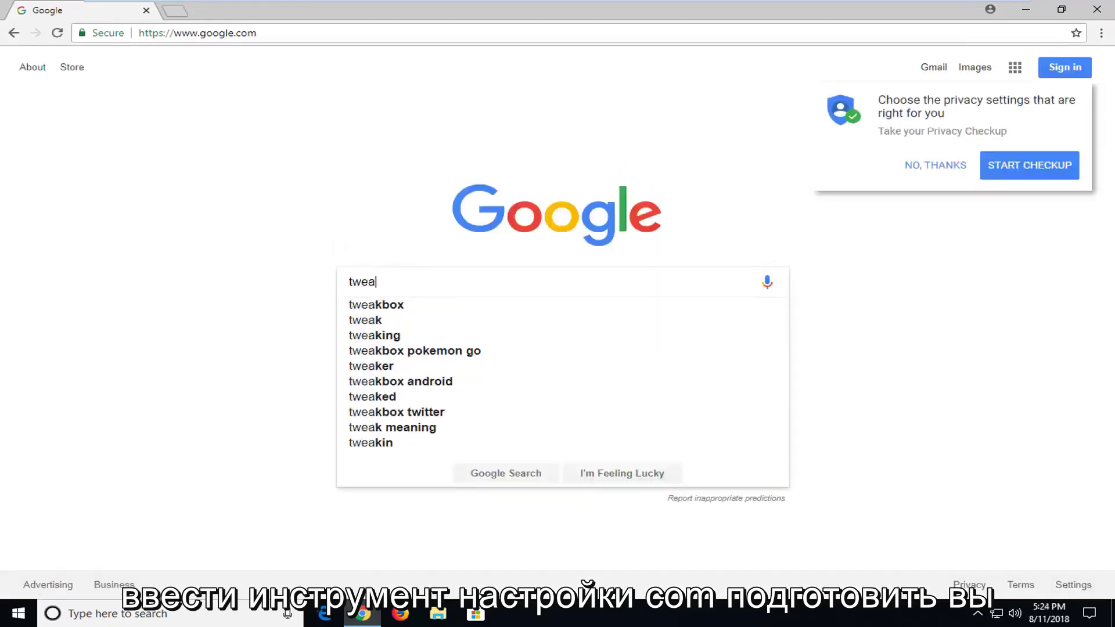
{"action": "type", "text": "king.com repair "}
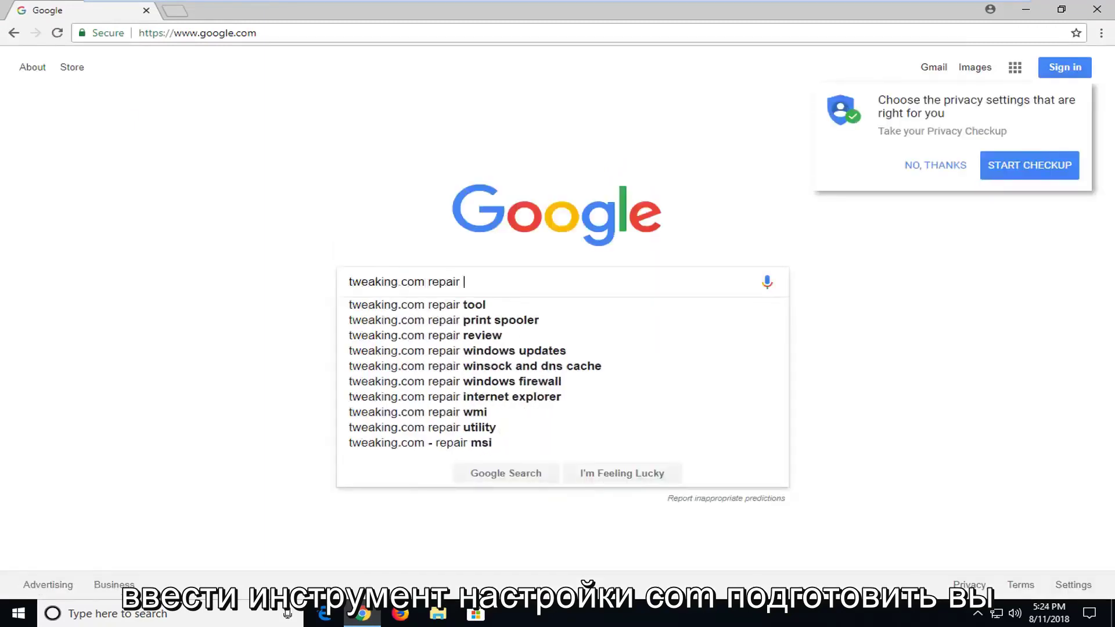
{"action": "type", "text": "tool"}
{"action": "key", "text": "Return"}
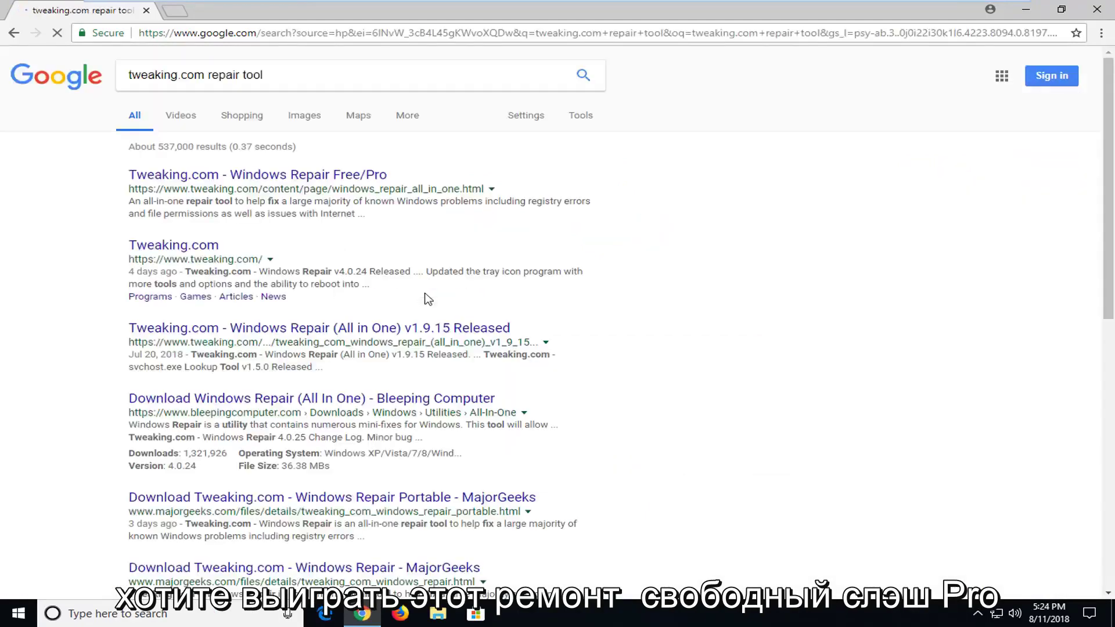
{"action": "left_click", "coordinate": [297, 181]}
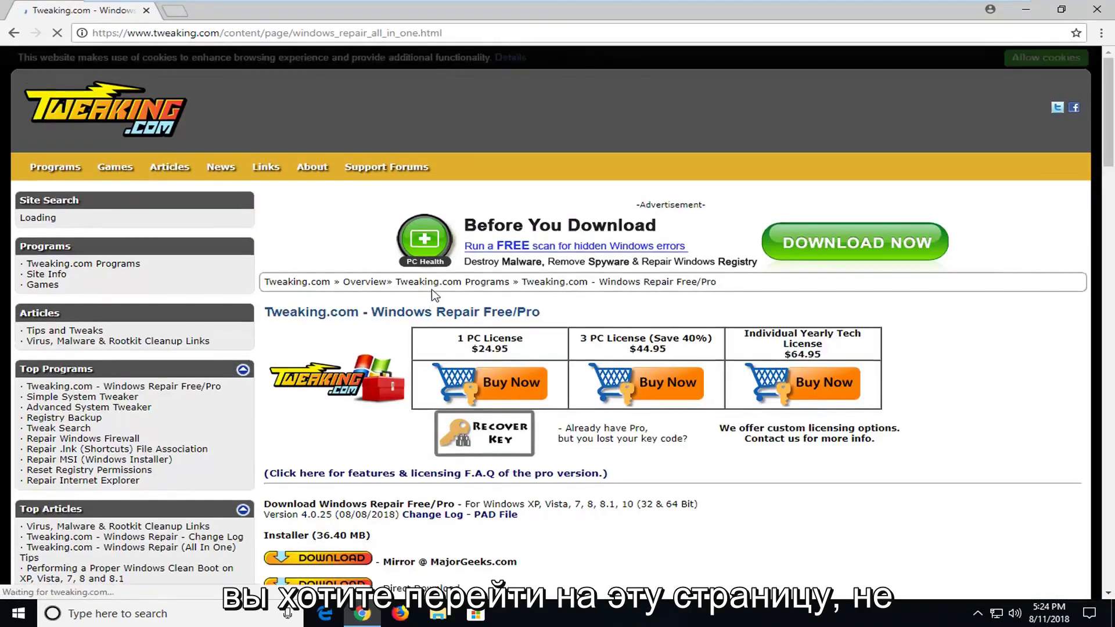
Download the installer version of Windows Repair Free/Pro through its Direct Download link
{"action": "scroll", "coordinate": [494, 354], "scroll_direction": "down", "scroll_amount": 1}
{"action": "scroll", "coordinate": [498, 363], "scroll_direction": "down", "scroll_amount": 1}
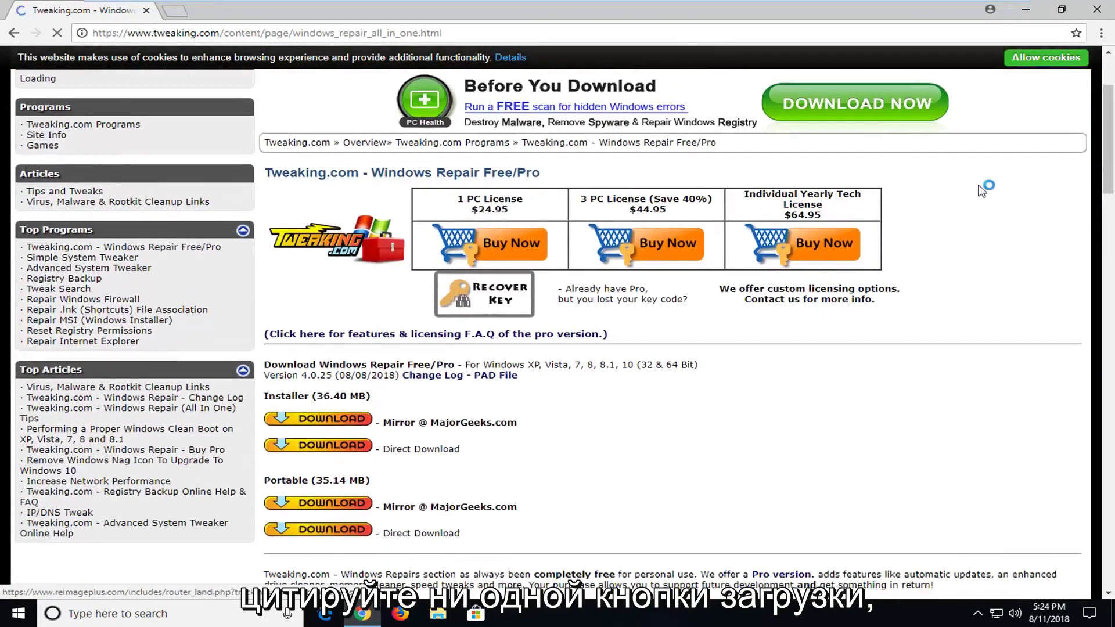
{"action": "scroll", "coordinate": [401, 320], "scroll_direction": "down", "scroll_amount": 1}
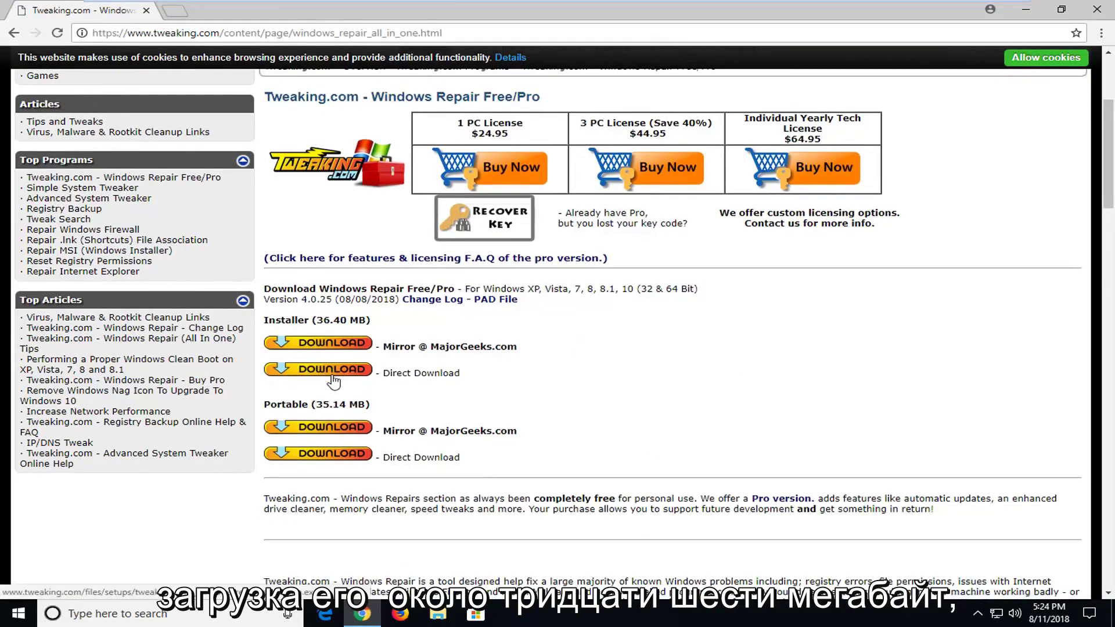
{"action": "left_click", "coordinate": [333, 375]}
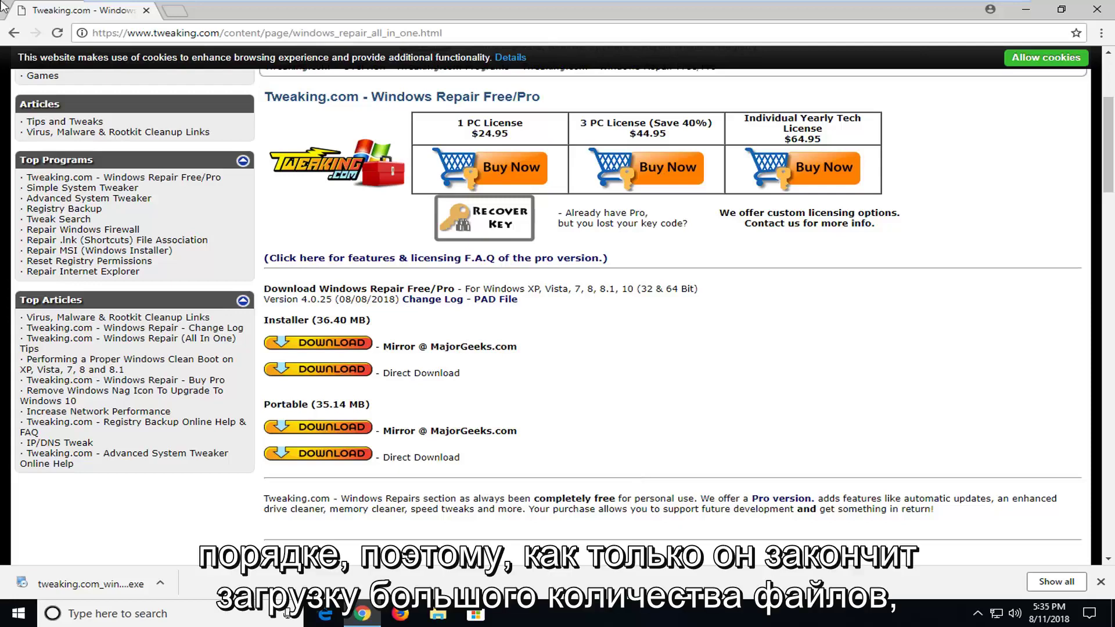
Run the downloaded setup and install Tweaking.com - Windows Repair with the default folders, shortcuts and options
{"action": "left_click", "coordinate": [115, 583]}
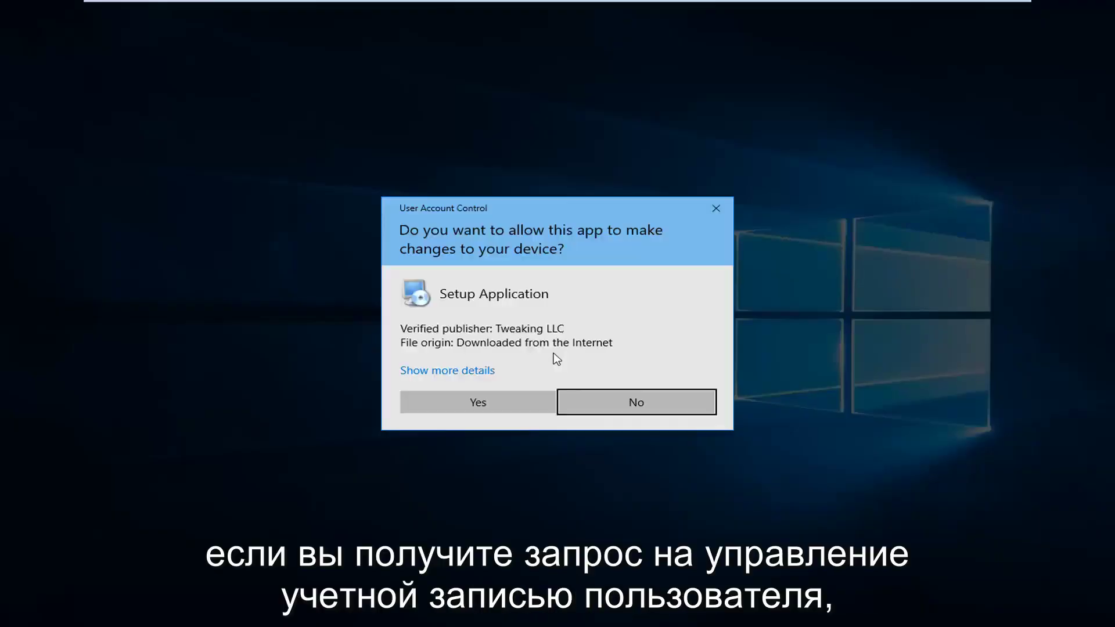
{"action": "left_click", "coordinate": [488, 403]}
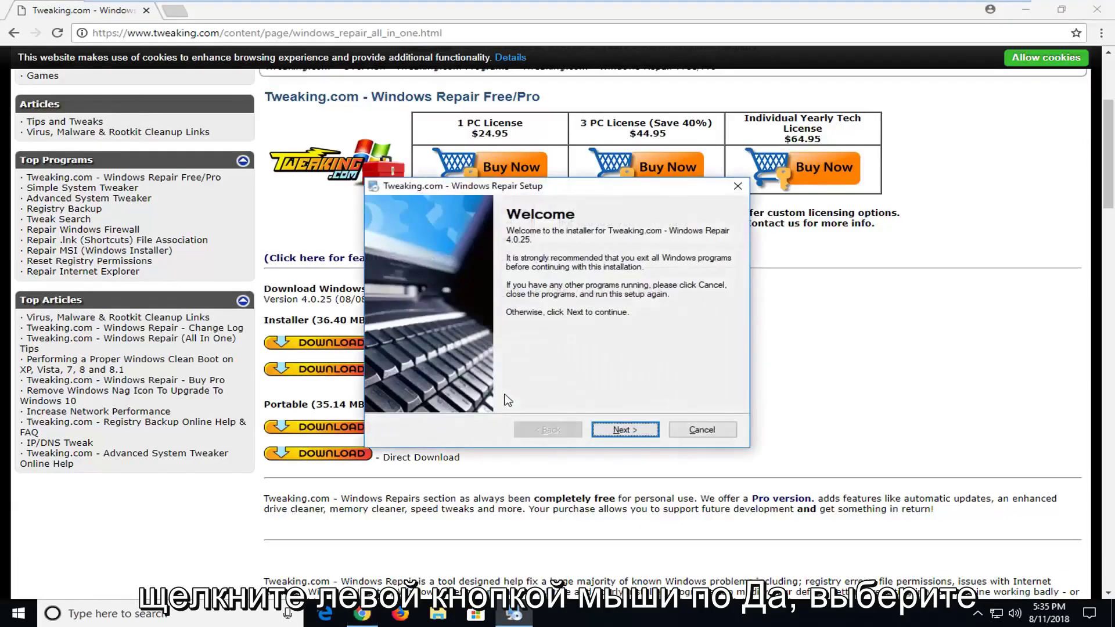
{"action": "left_click", "coordinate": [653, 436]}
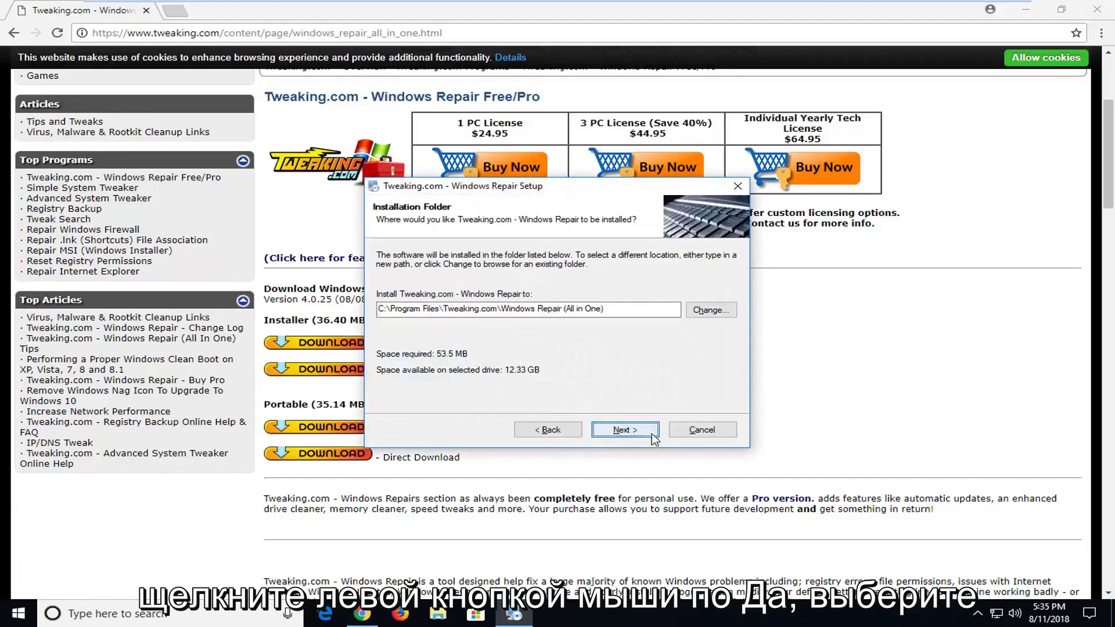
{"action": "left_click", "coordinate": [642, 433]}
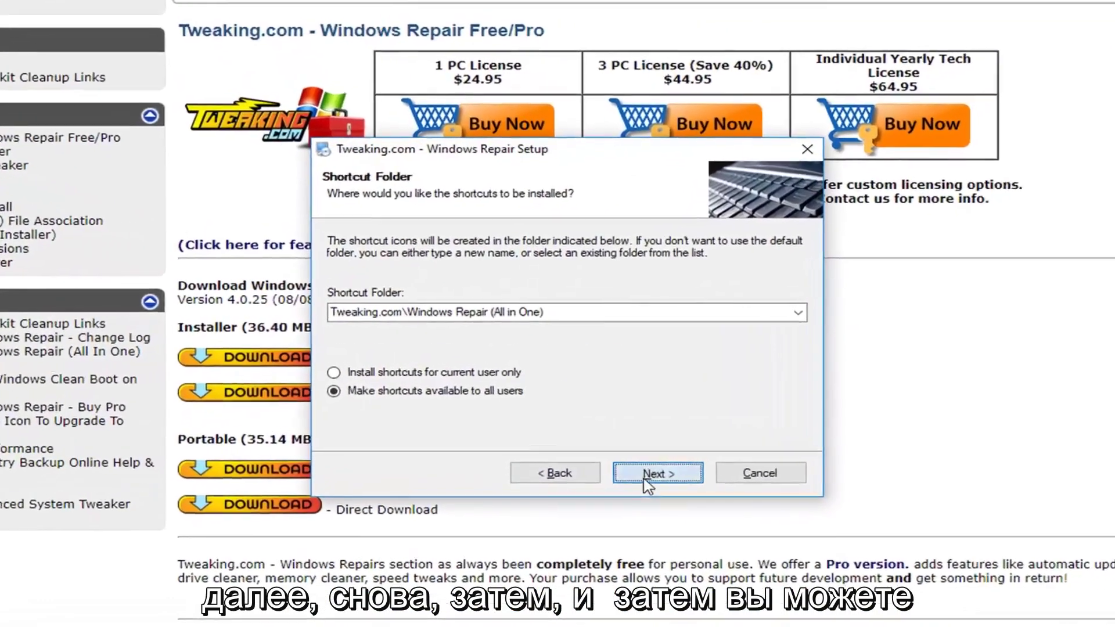
{"action": "left_click", "coordinate": [615, 432]}
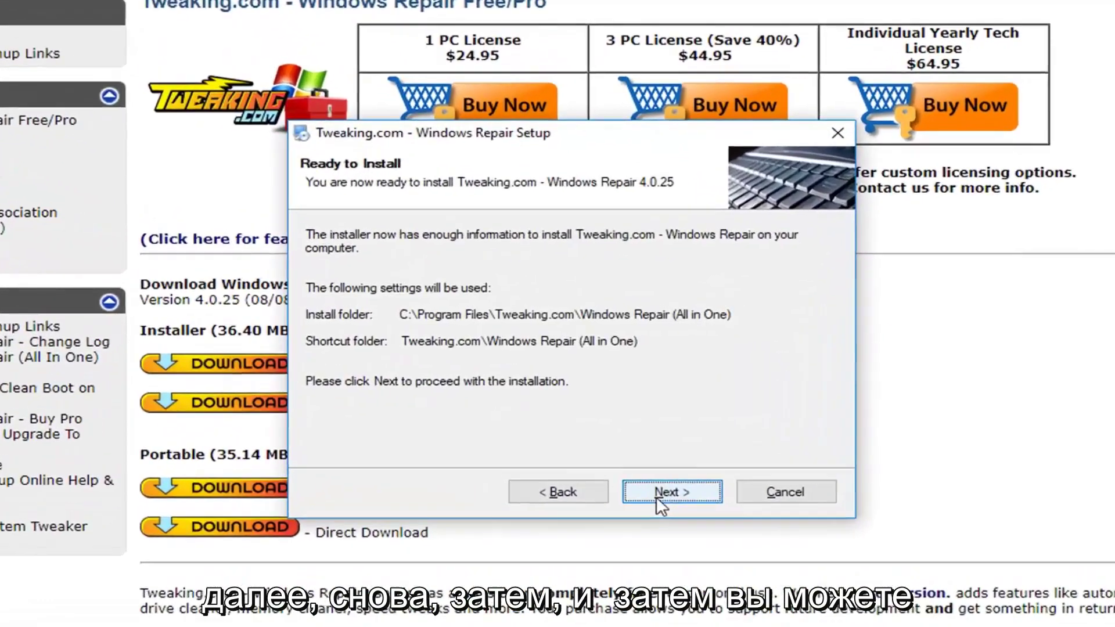
{"action": "left_click", "coordinate": [658, 498]}
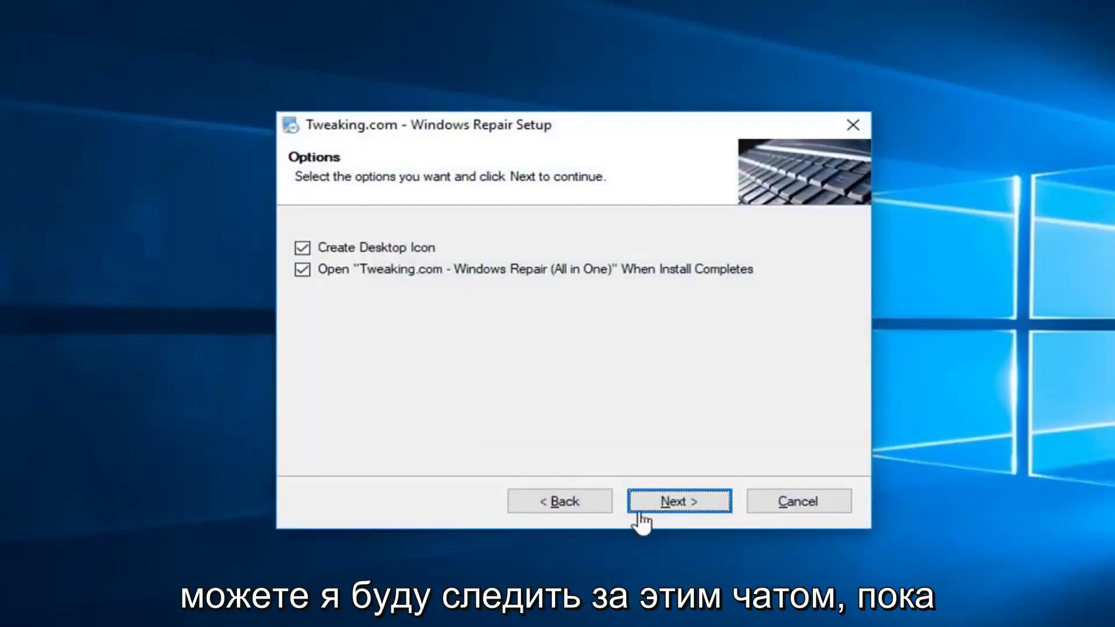
{"action": "left_click", "coordinate": [668, 505]}
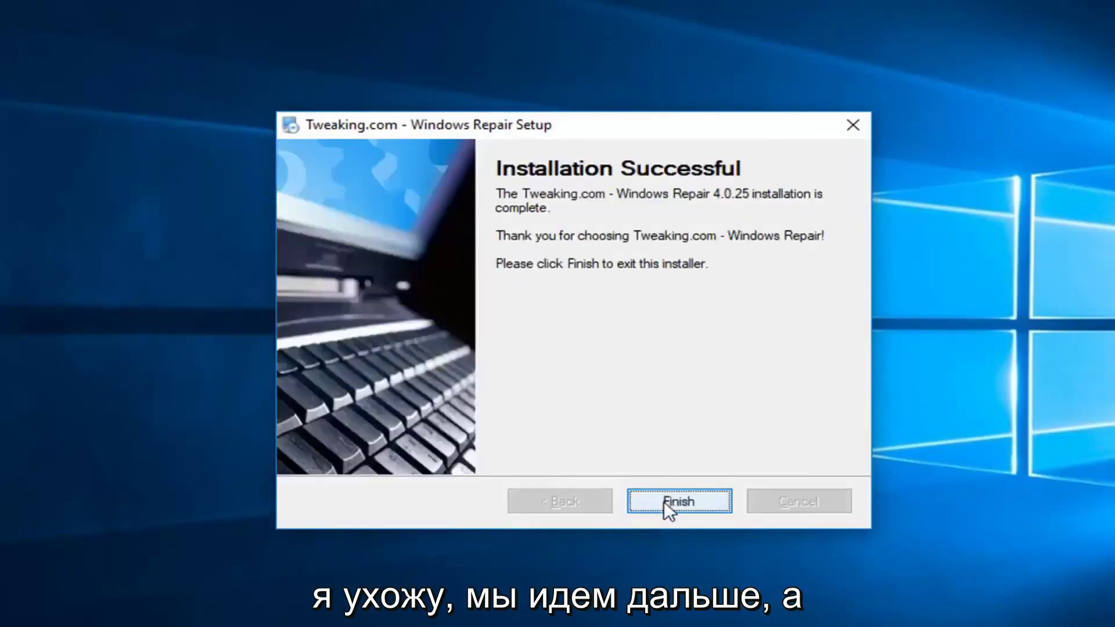
{"action": "left_click", "coordinate": [668, 502]}
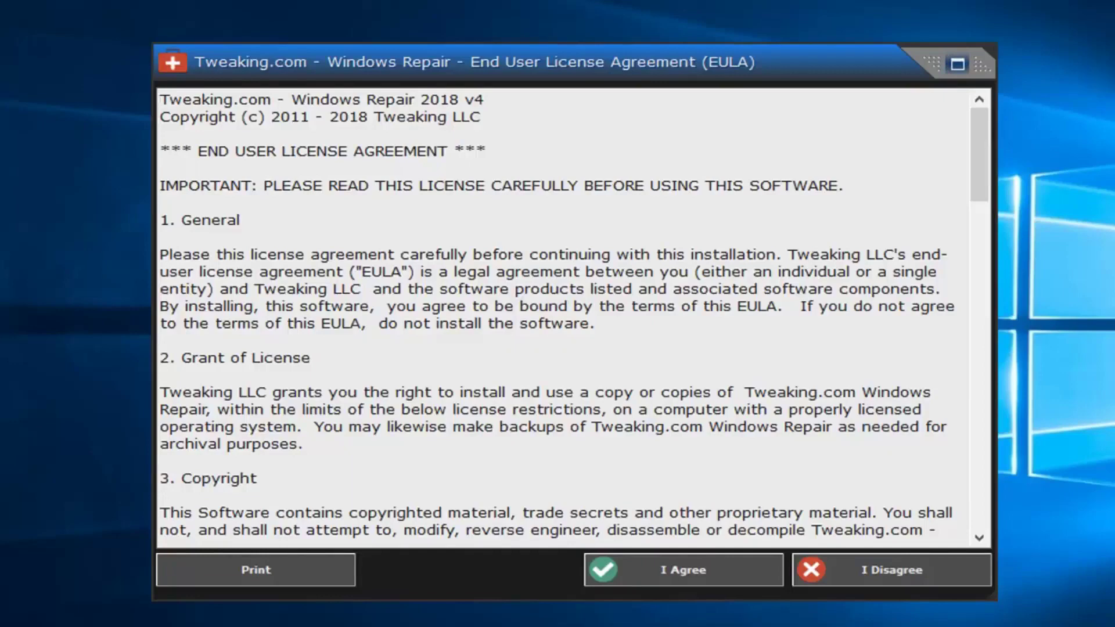
Agree to the Windows Repair license and open the main repairs list, accepting the risks of not using Safe Mode
{"action": "left_click", "coordinate": [617, 474]}
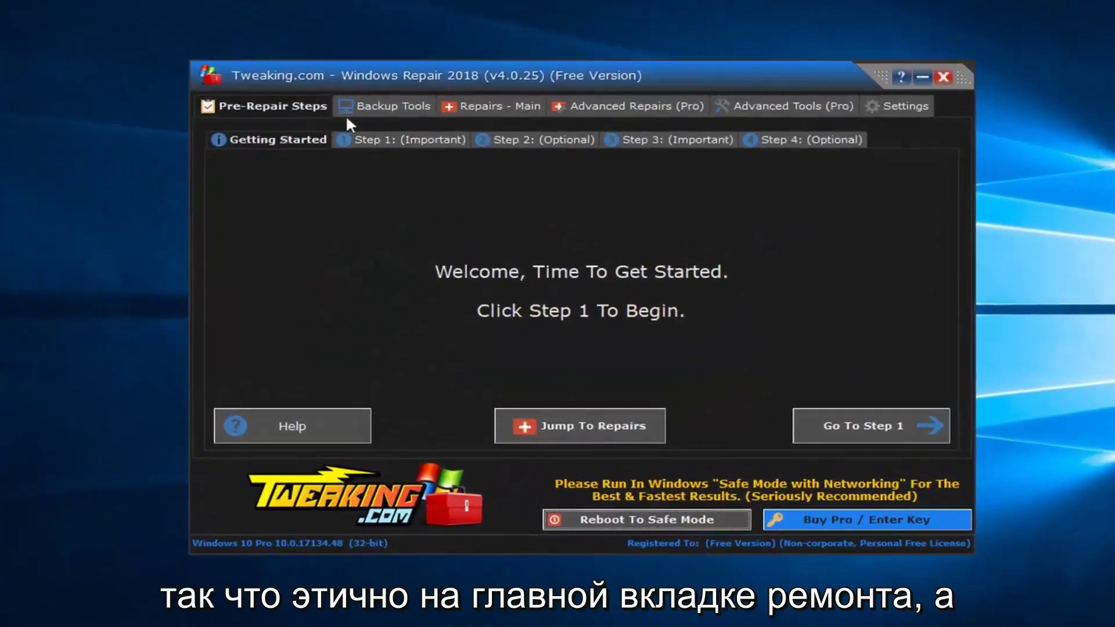
{"action": "left_click", "coordinate": [465, 106]}
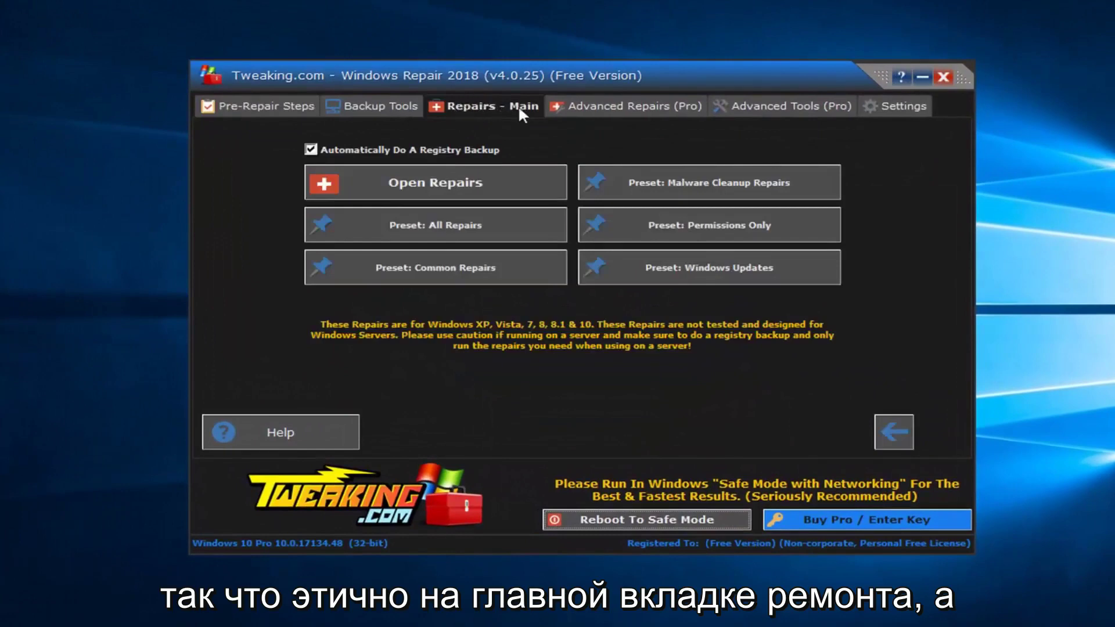
{"action": "left_click", "coordinate": [414, 176]}
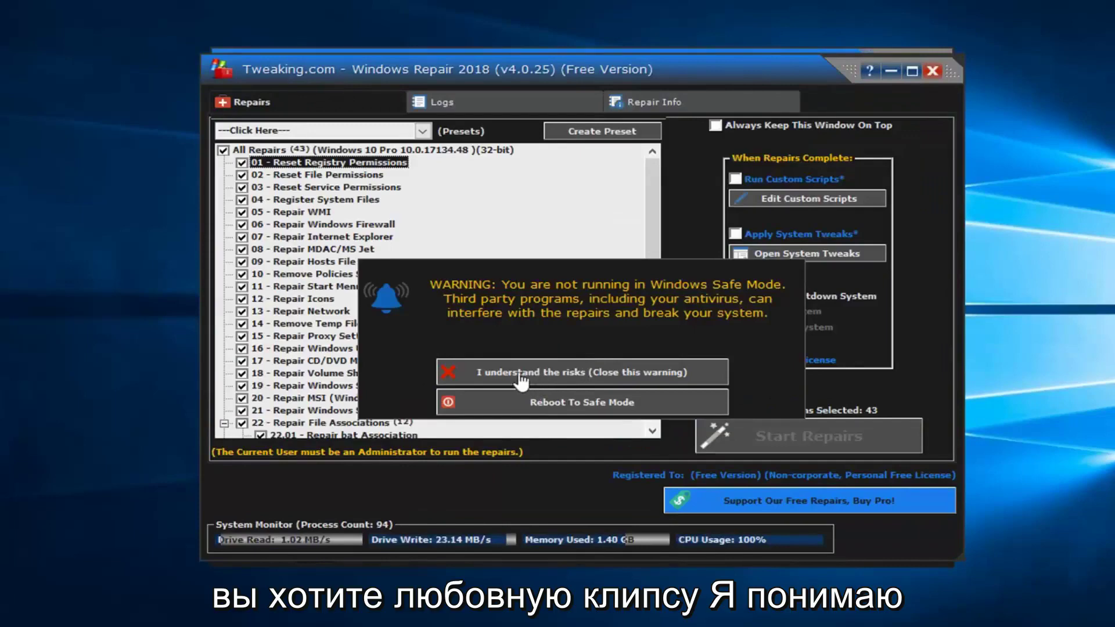
{"action": "left_click", "coordinate": [550, 379]}
Review the list of available repairs and start them with the default selection
{"action": "scroll", "coordinate": [430, 296], "scroll_direction": "down", "scroll_amount": 2}
{"action": "scroll", "coordinate": [406, 314], "scroll_direction": "up", "scroll_amount": 2}
{"action": "scroll", "coordinate": [349, 348], "scroll_direction": "down", "scroll_amount": 8}
{"action": "scroll", "coordinate": [274, 395], "scroll_direction": "down", "scroll_amount": 1}
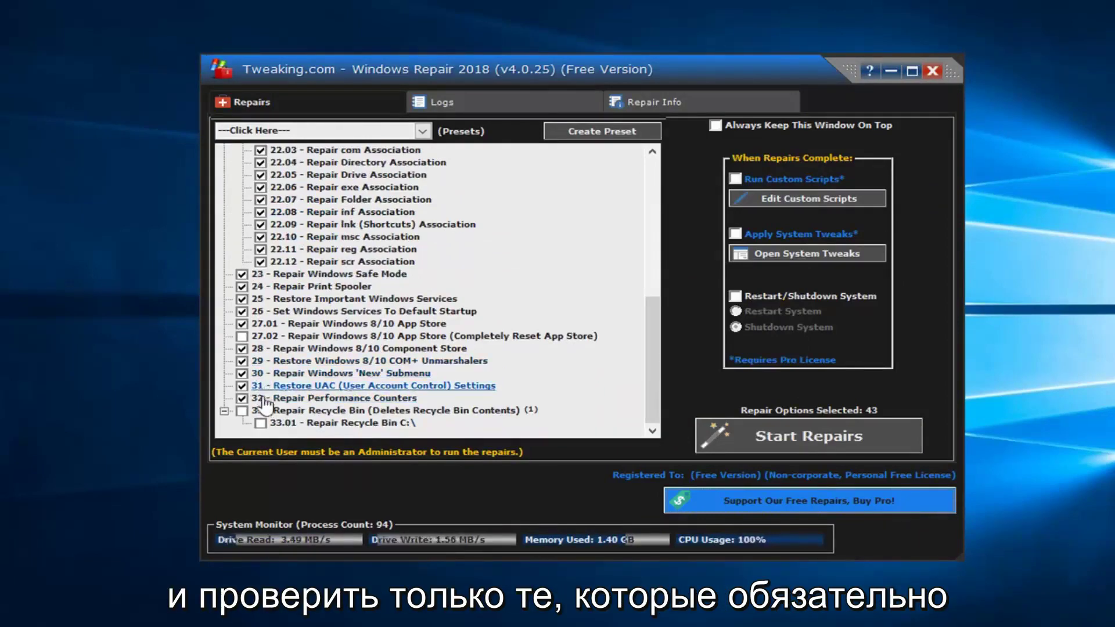
{"action": "scroll", "coordinate": [285, 389], "scroll_direction": "up", "scroll_amount": 5}
{"action": "scroll", "coordinate": [305, 256], "scroll_direction": "up", "scroll_amount": 2}
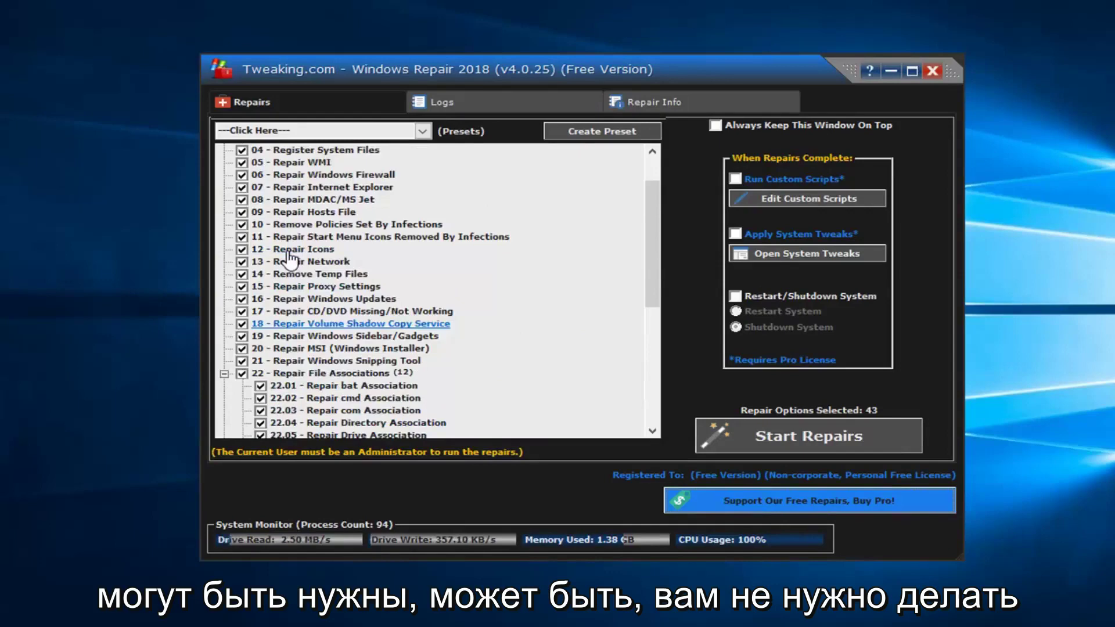
{"action": "left_click", "coordinate": [750, 430]}
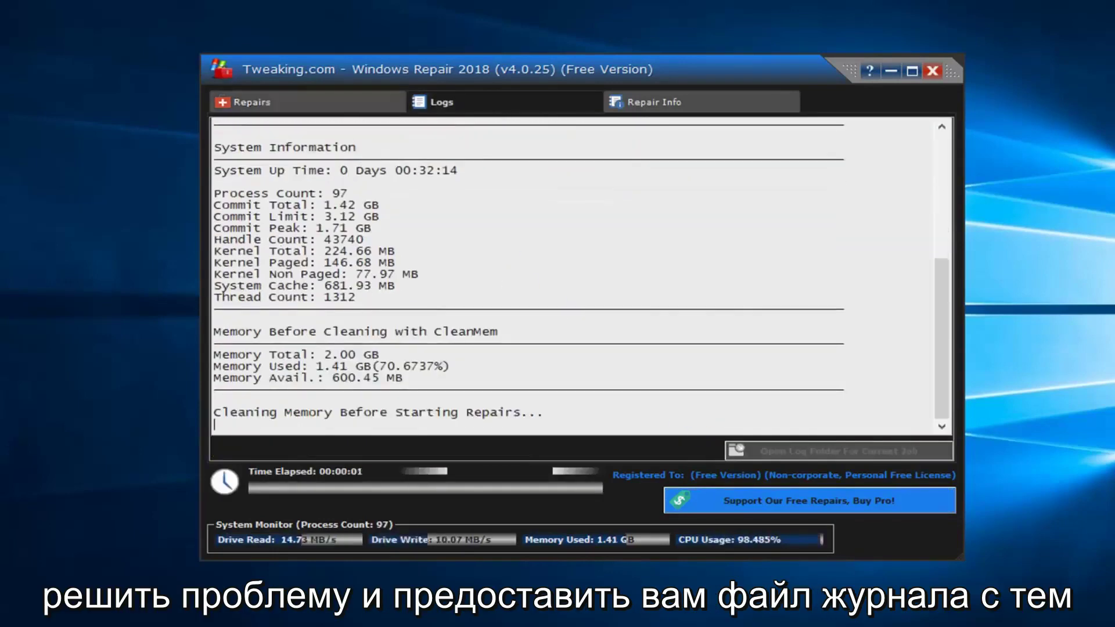